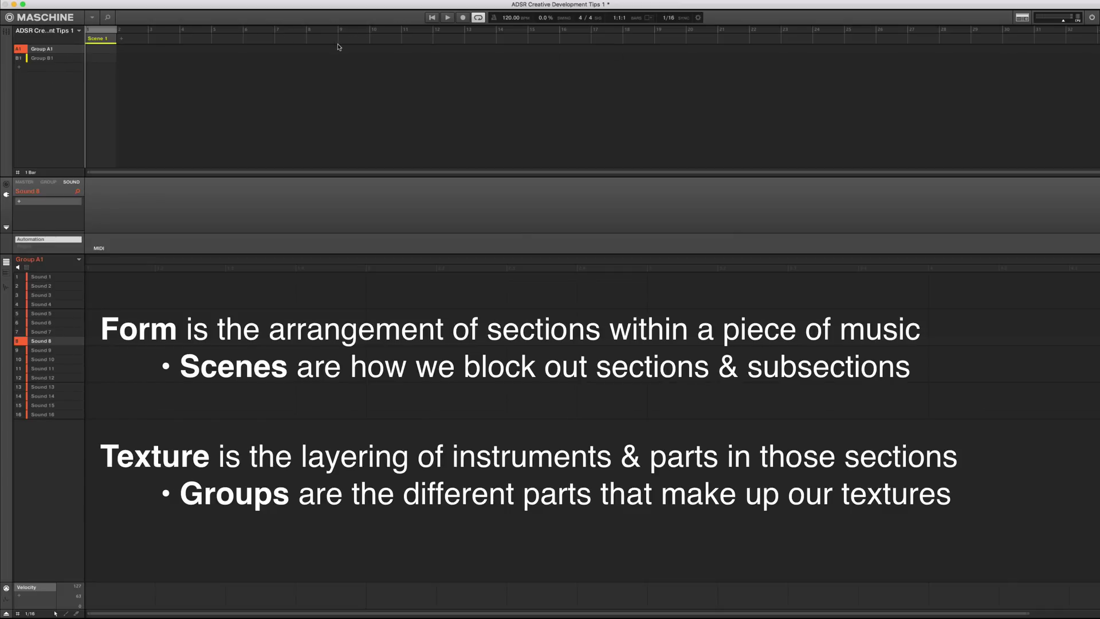
Add groups C1–H1 and name the first three groups Drum Kit, Accent Kit / PERC and Bass.
{"action": "left_click", "coordinate": [43, 68]}
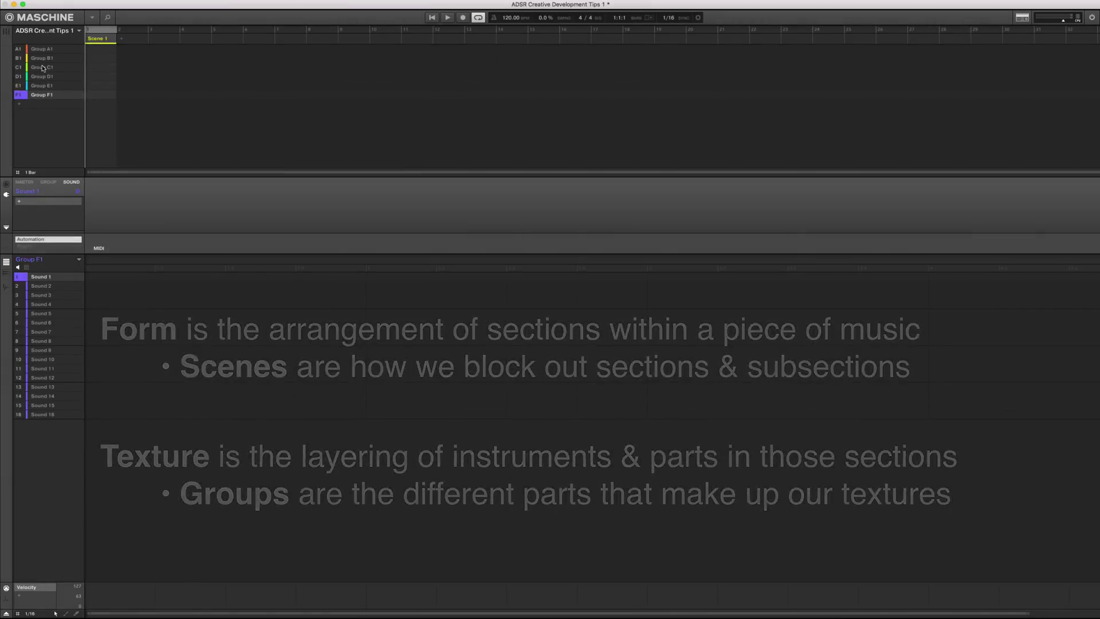
{"action": "left_click", "coordinate": [49, 50]}
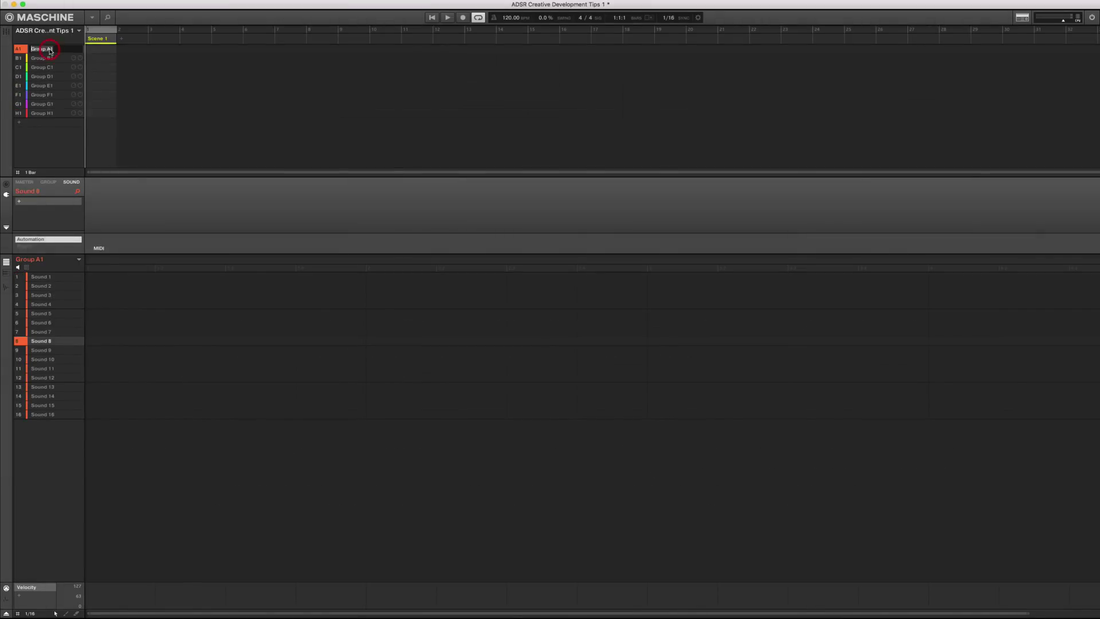
{"action": "type", "text": "Drum K"}
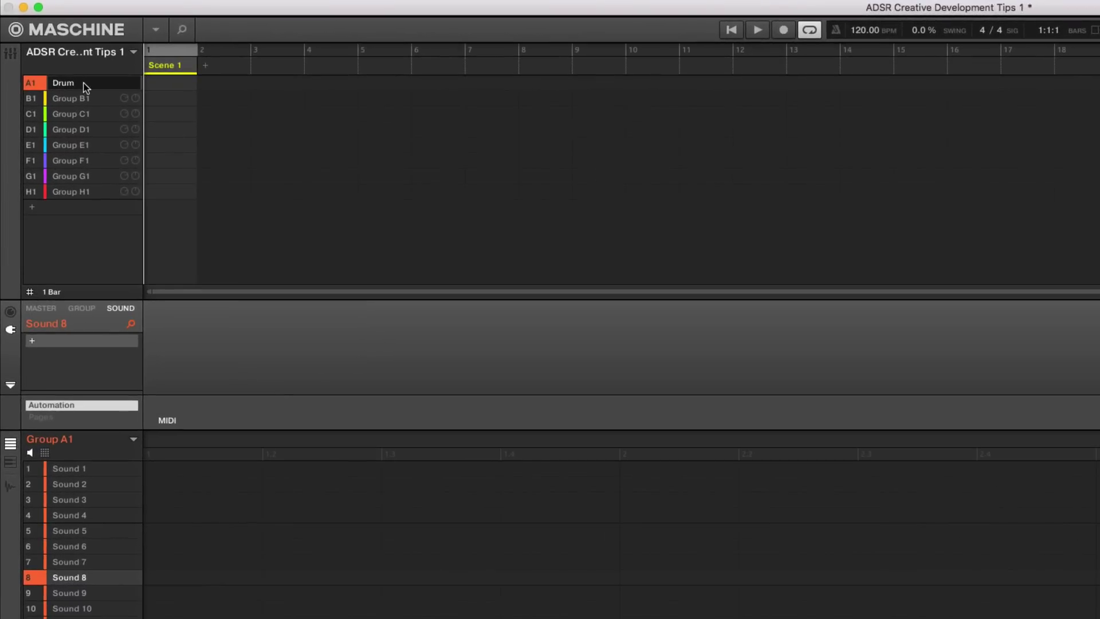
{"action": "type", "text": "it"}
{"action": "key", "text": "Return"}
{"action": "double_click", "coordinate": [69, 99]}
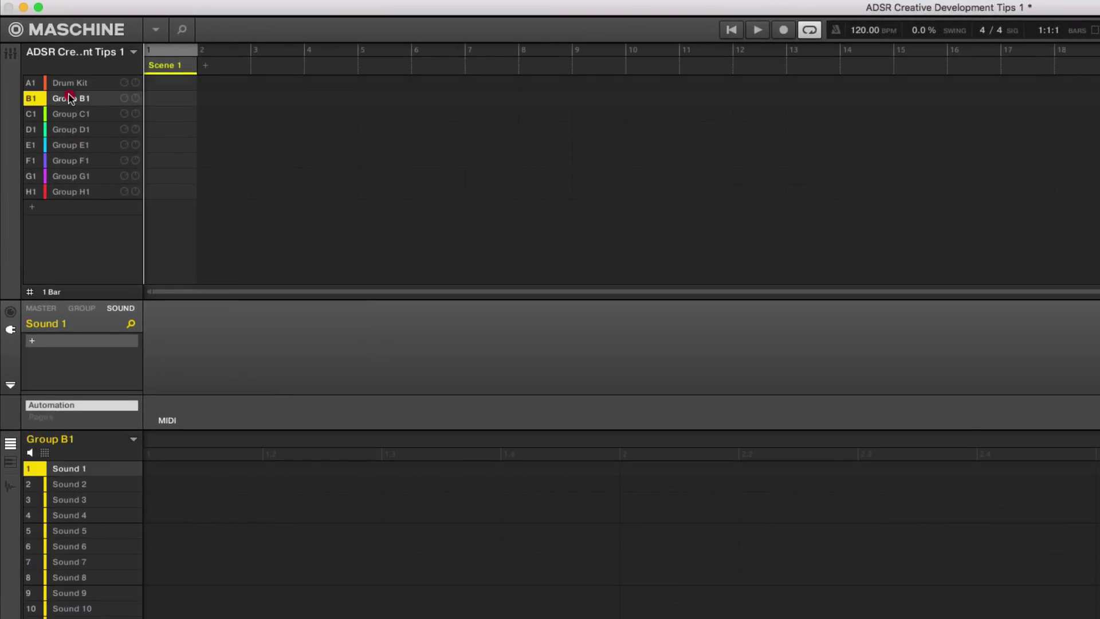
{"action": "type", "text": "Accent Kit"}
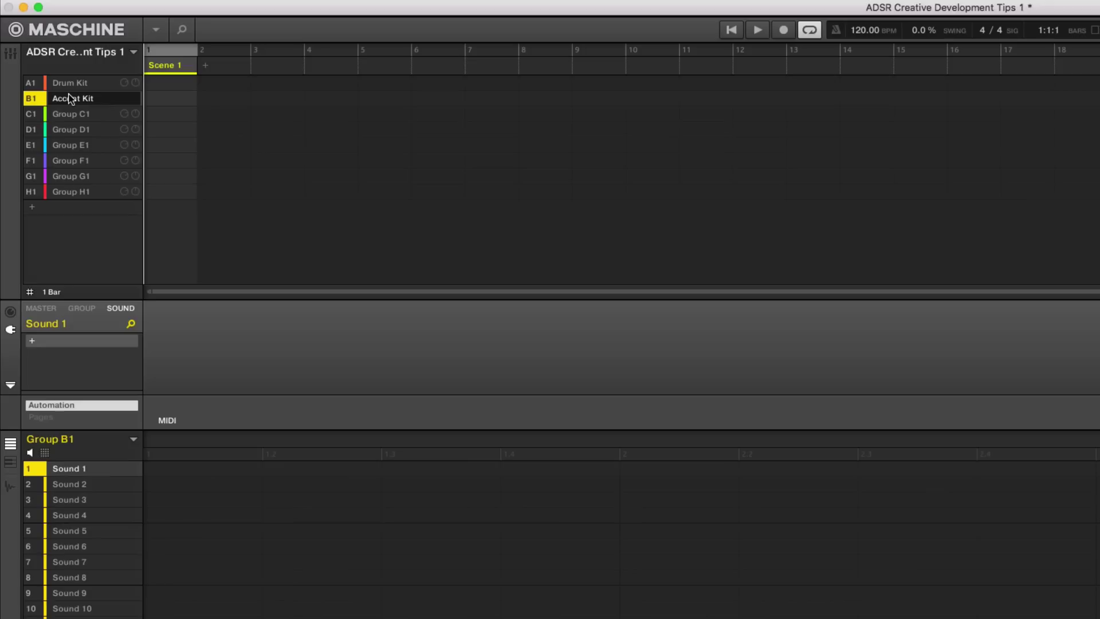
{"action": "type", "text": " / PERC"}
{"action": "key", "text": "Return"}
{"action": "left_click", "coordinate": [72, 117]}
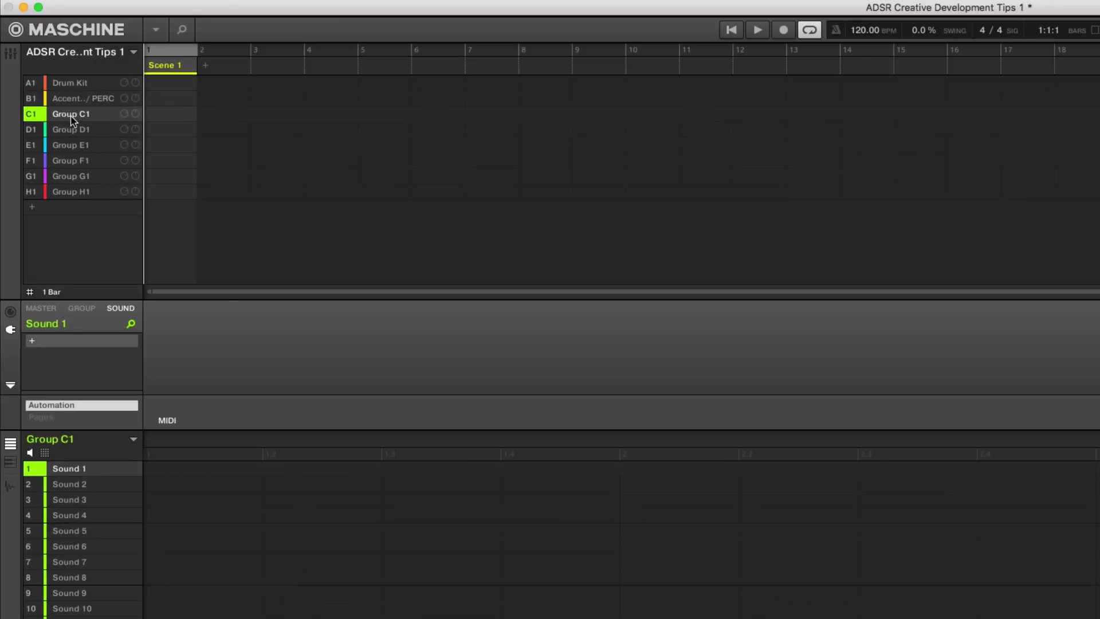
{"action": "double_click", "coordinate": [72, 117]}
{"action": "type", "text": "Bass"}
{"action": "key", "text": "Return"}
Name the remaining groups Pad, Gated Synth, Vocal Sample, Congas and Electro Topper.
{"action": "double_click", "coordinate": [70, 130]}
{"action": "type", "text": "Pad"}
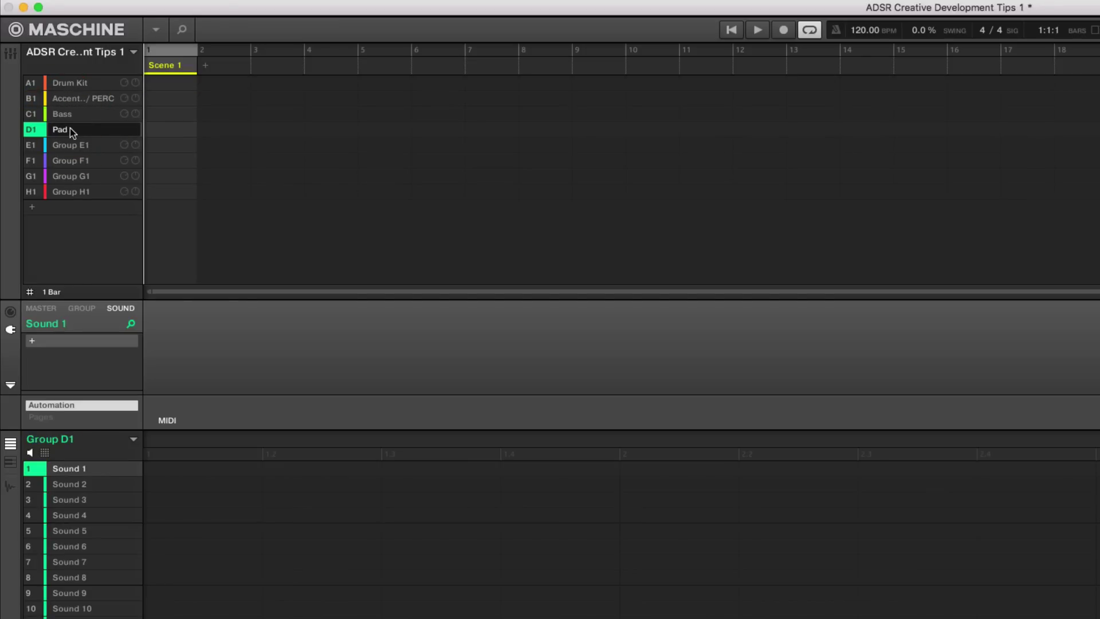
{"action": "double_click", "coordinate": [69, 148]}
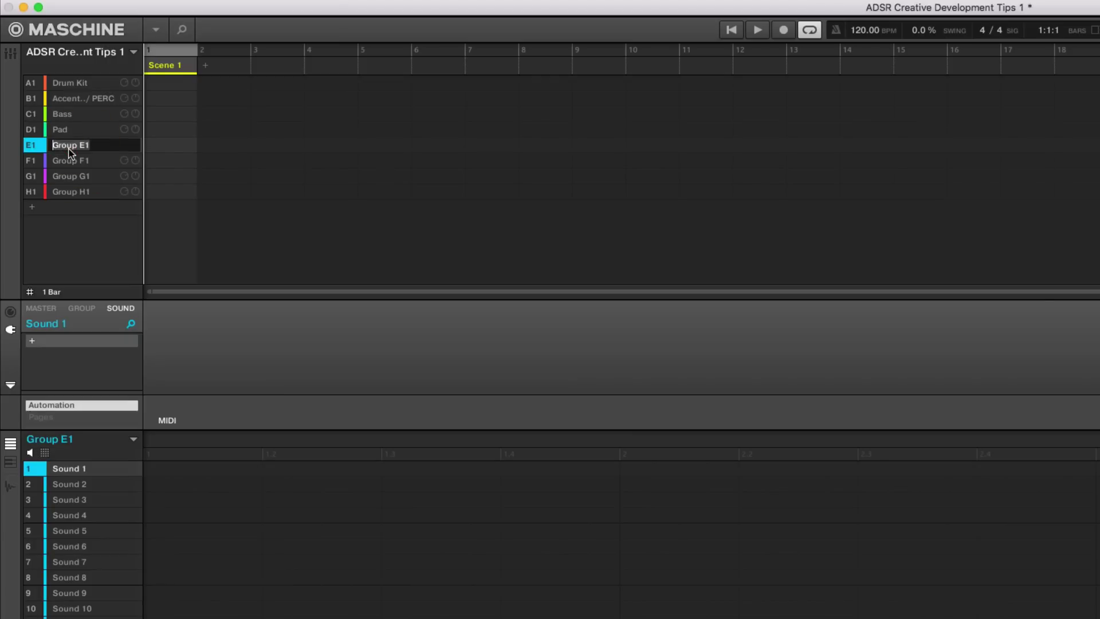
{"action": "type", "text": "Gated Syn"}
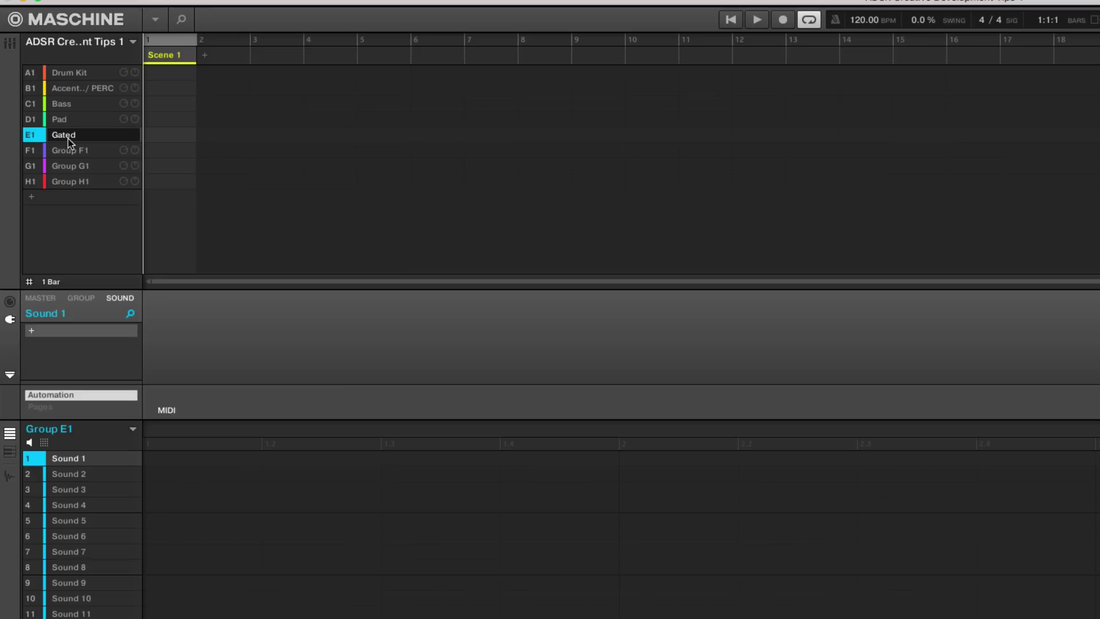
{"action": "type", "text": "th"}
{"action": "type", "text": "Sample"}
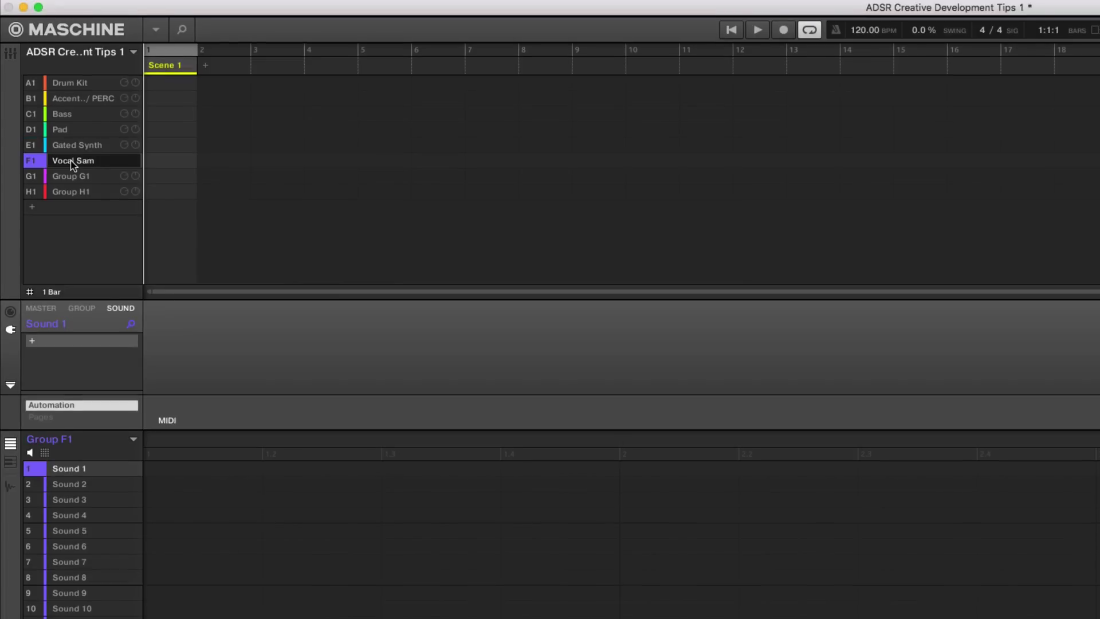
{"action": "double_click", "coordinate": [78, 173]}
{"action": "type", "text": "Conga"}
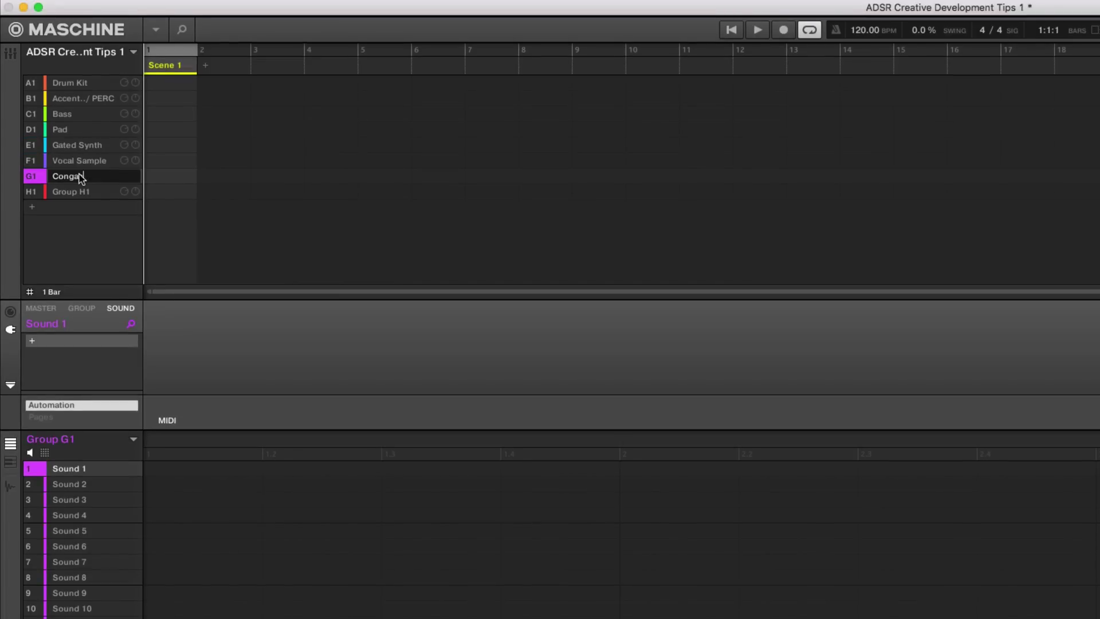
{"action": "type", "text": "s"}
{"action": "double_click", "coordinate": [81, 193]}
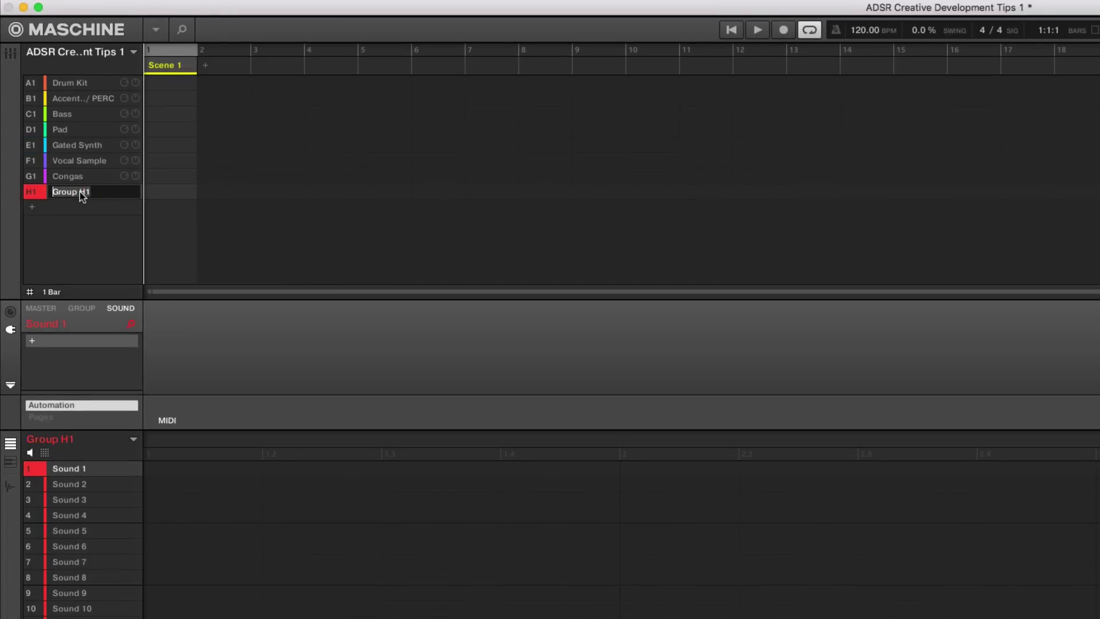
{"action": "type", "text": "Electro Topper"}
{"action": "key", "text": "Return"}
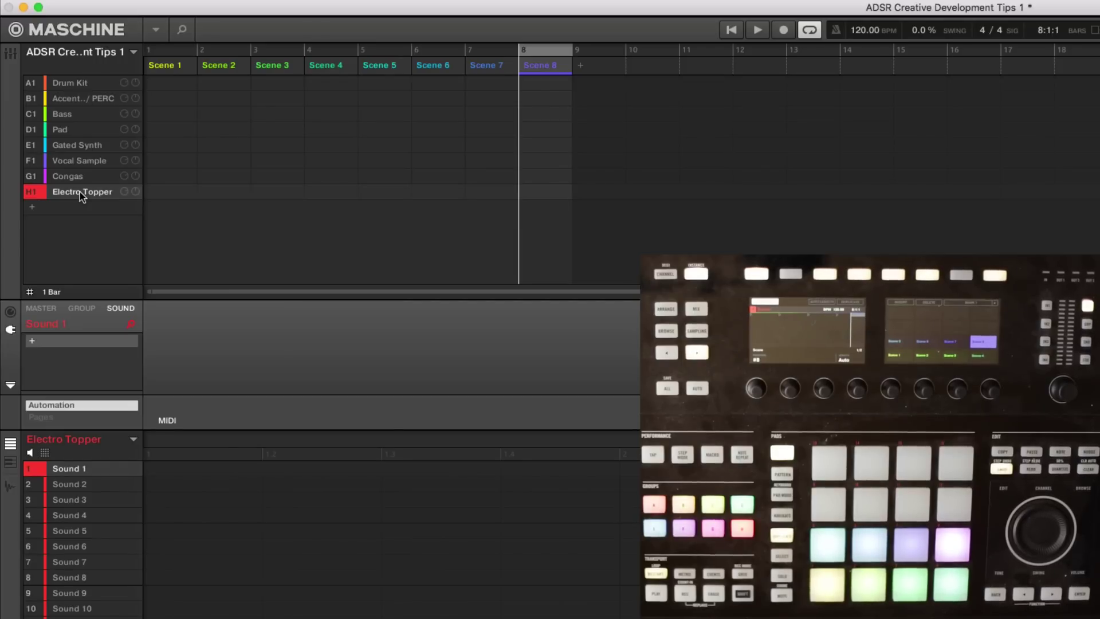
Select the Drum Kit group in Scene 1.
{"action": "left_click", "coordinate": [79, 85]}
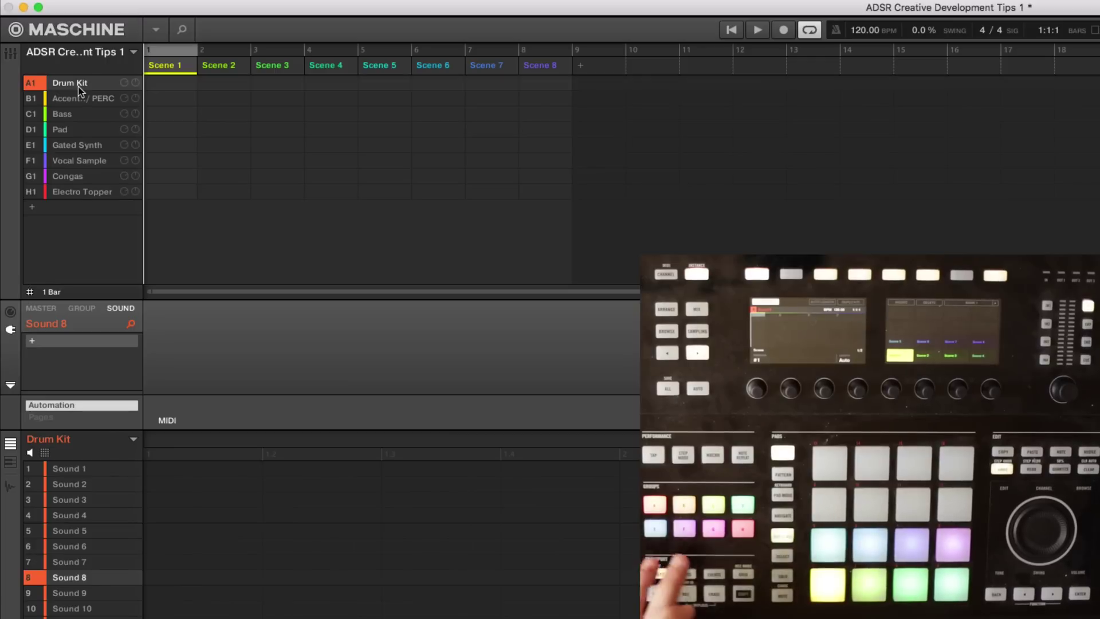
Create an 'accent intro' pattern in Scene 1's Accent Kit / PERC row.
{"action": "left_click", "coordinate": [82, 99]}
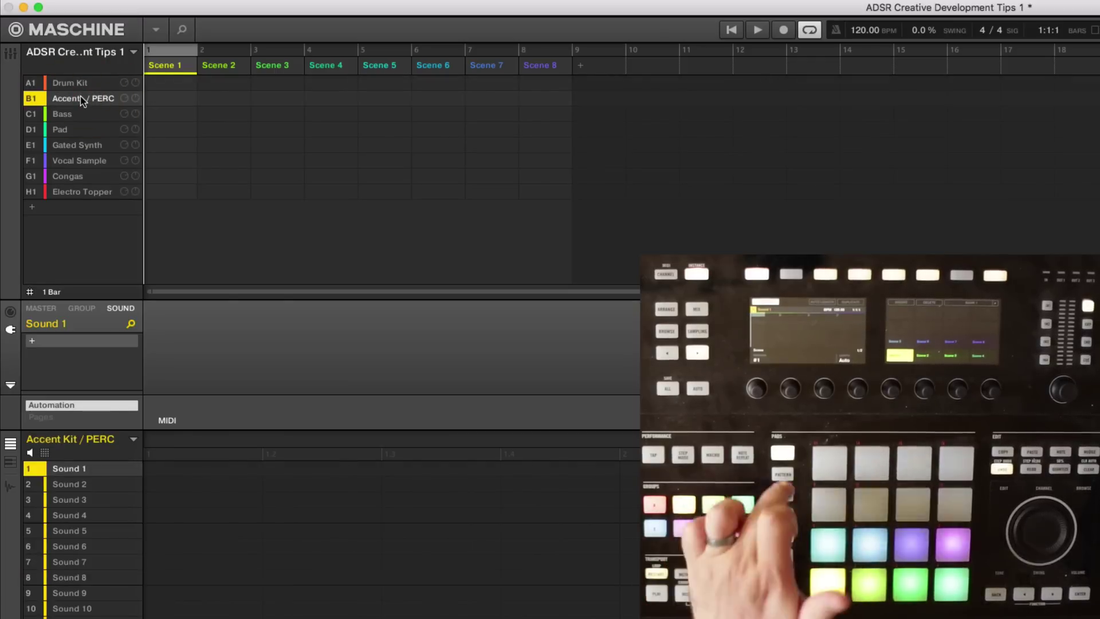
{"action": "left_click", "coordinate": [185, 102]}
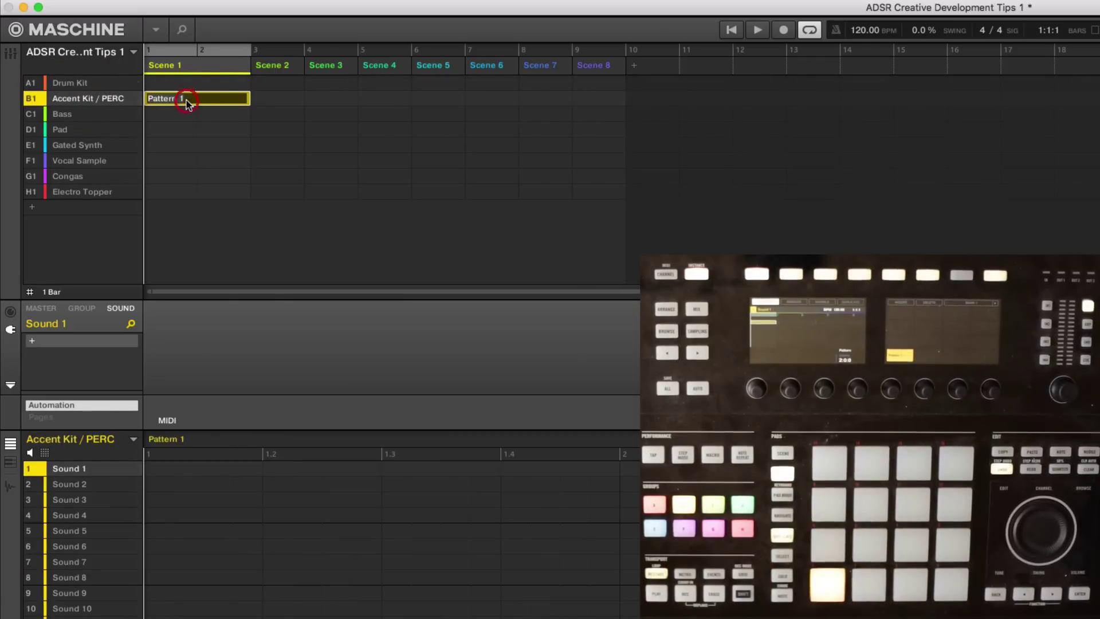
{"action": "type", "text": "accent intro"}
{"action": "key", "text": "Return"}
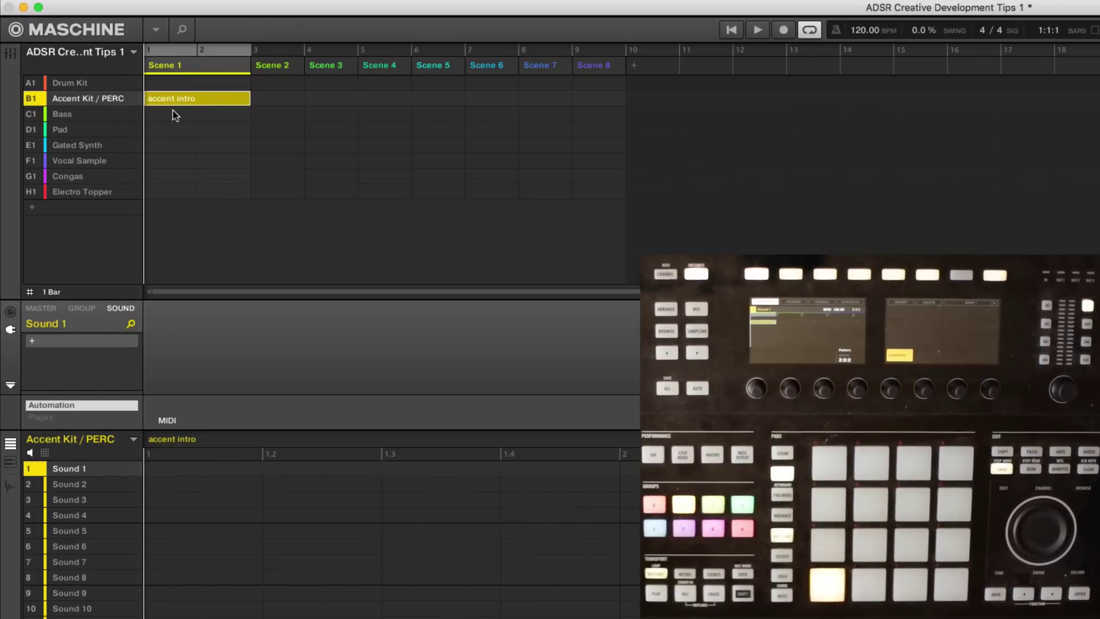
Create a 'pad intro' pattern in Scene 1's Pad row.
{"action": "left_click", "coordinate": [73, 118]}
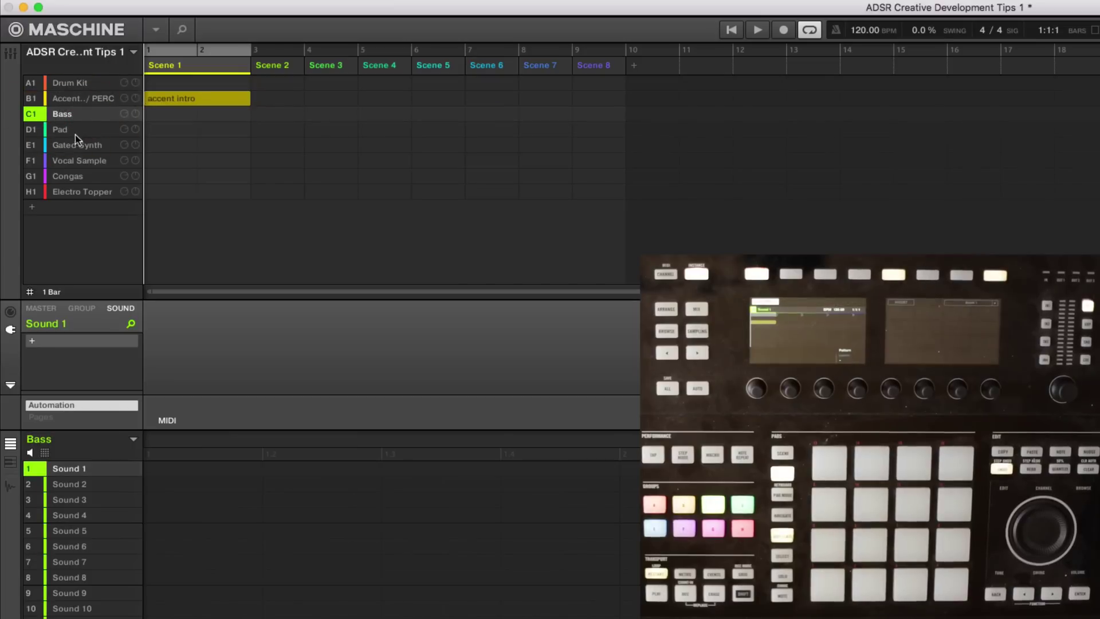
{"action": "left_click", "coordinate": [75, 133]}
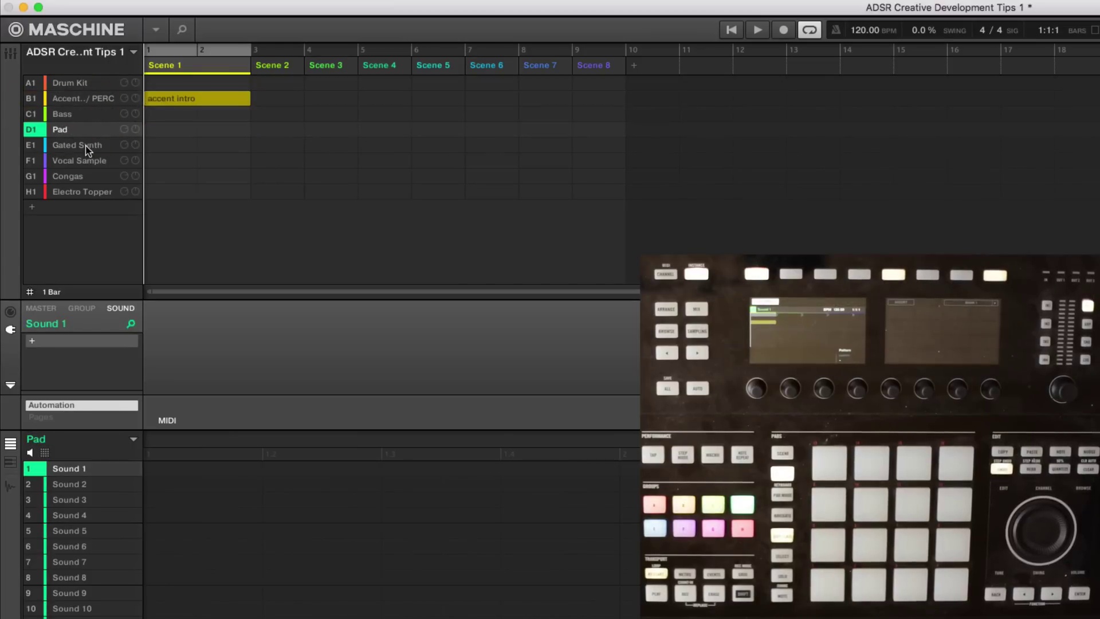
{"action": "left_click", "coordinate": [158, 132]}
{"action": "left_click", "coordinate": [159, 136]}
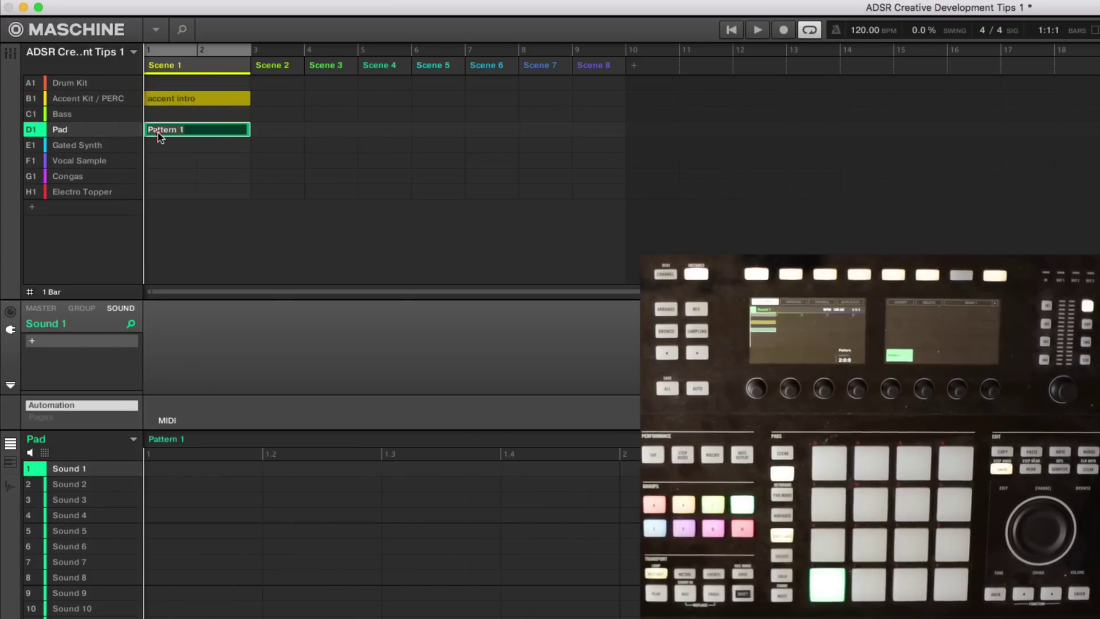
{"action": "type", "text": "pad intro"}
{"action": "key", "text": "Return"}
Create an 'electro top intro' pattern in Scene 1's Electro Topper row.
{"action": "left_click", "coordinate": [81, 193]}
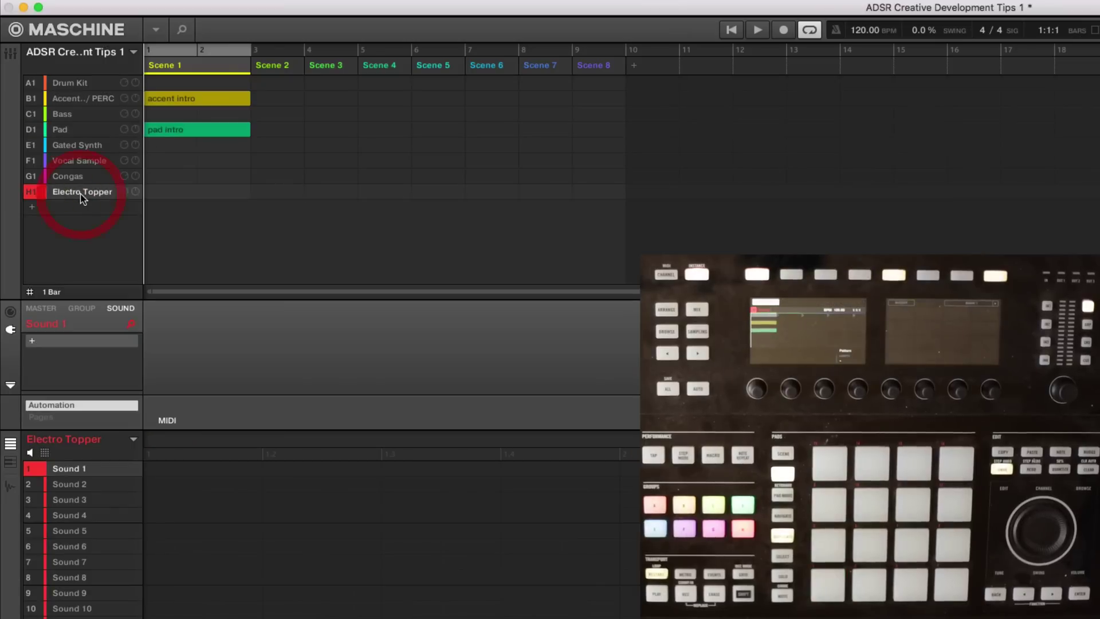
{"action": "left_click", "coordinate": [178, 196]}
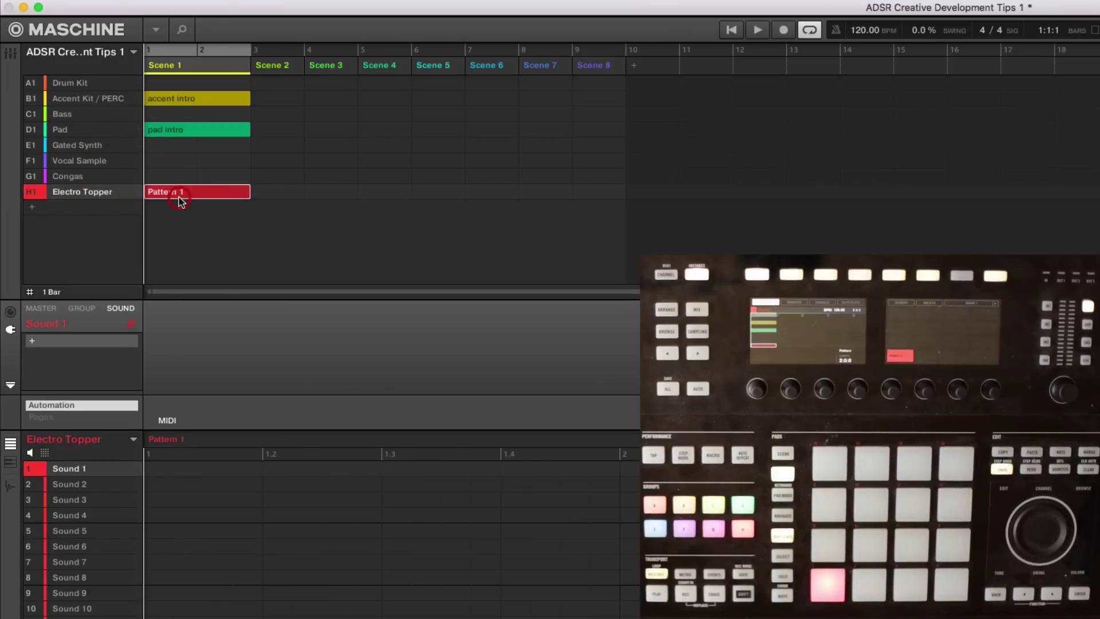
{"action": "double_click", "coordinate": [178, 196]}
{"action": "type", "text": "electro top"}
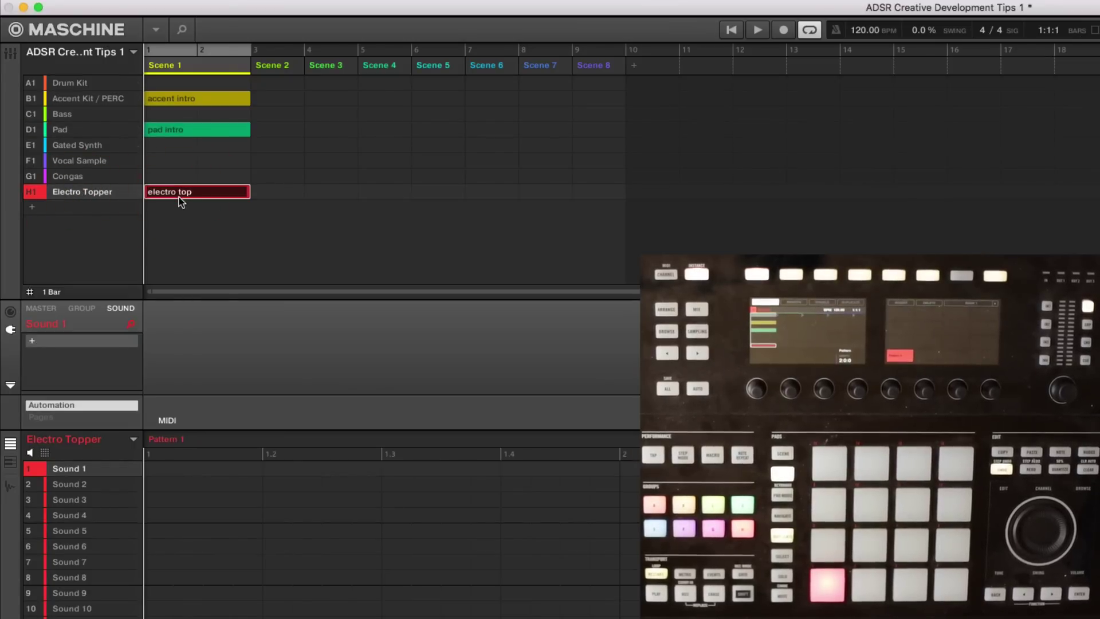
{"action": "type", "text": " intro"}
{"action": "key", "text": "Return"}
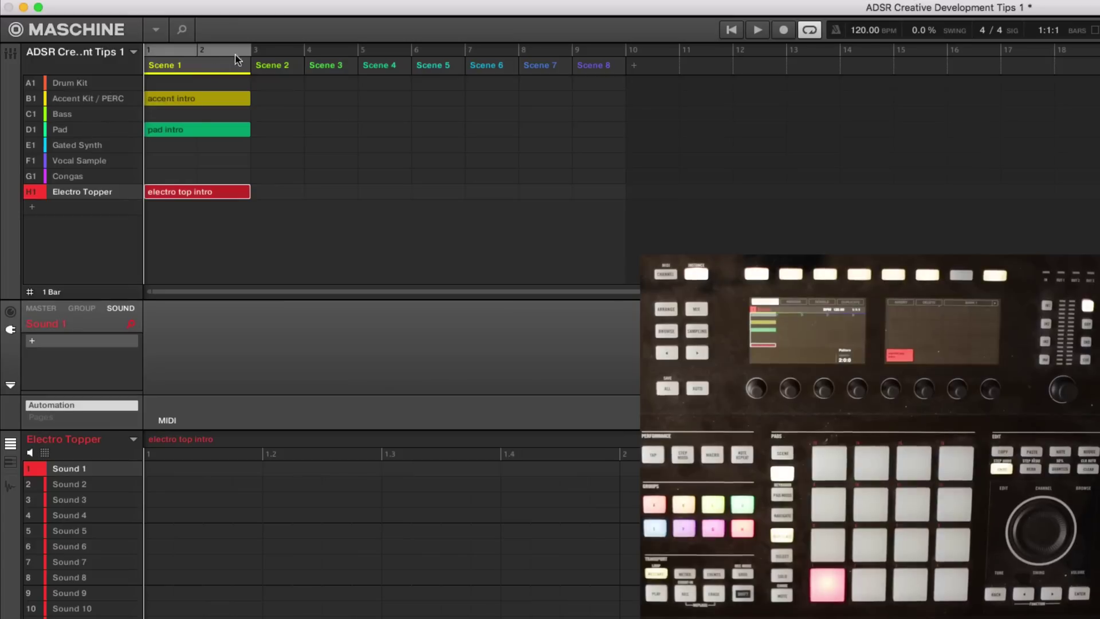
Reuse the accent intro and electro top intro patterns in Scene 2.
{"action": "left_click", "coordinate": [270, 66]}
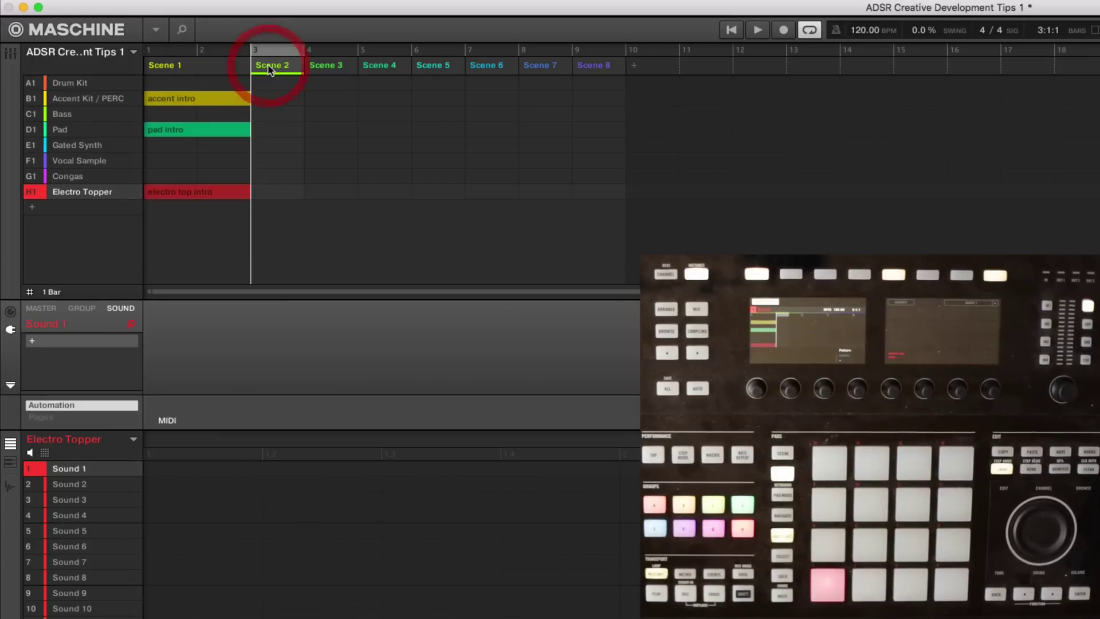
{"action": "left_click", "coordinate": [219, 98]}
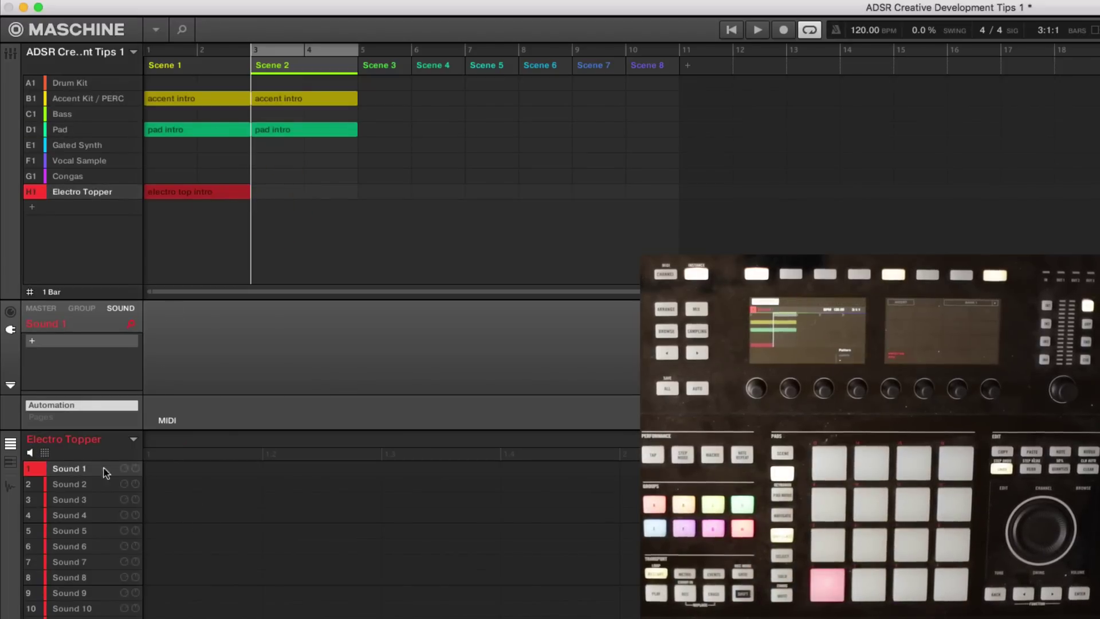
{"action": "left_click", "coordinate": [134, 439]}
{"action": "left_click", "coordinate": [271, 512]}
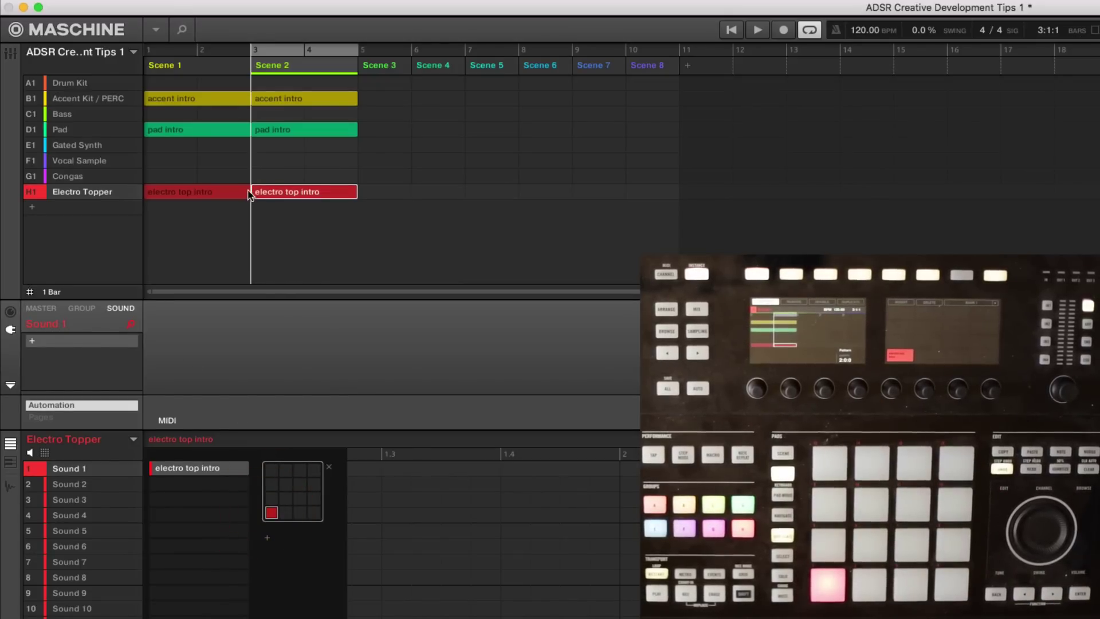
{"action": "left_click", "coordinate": [75, 177]}
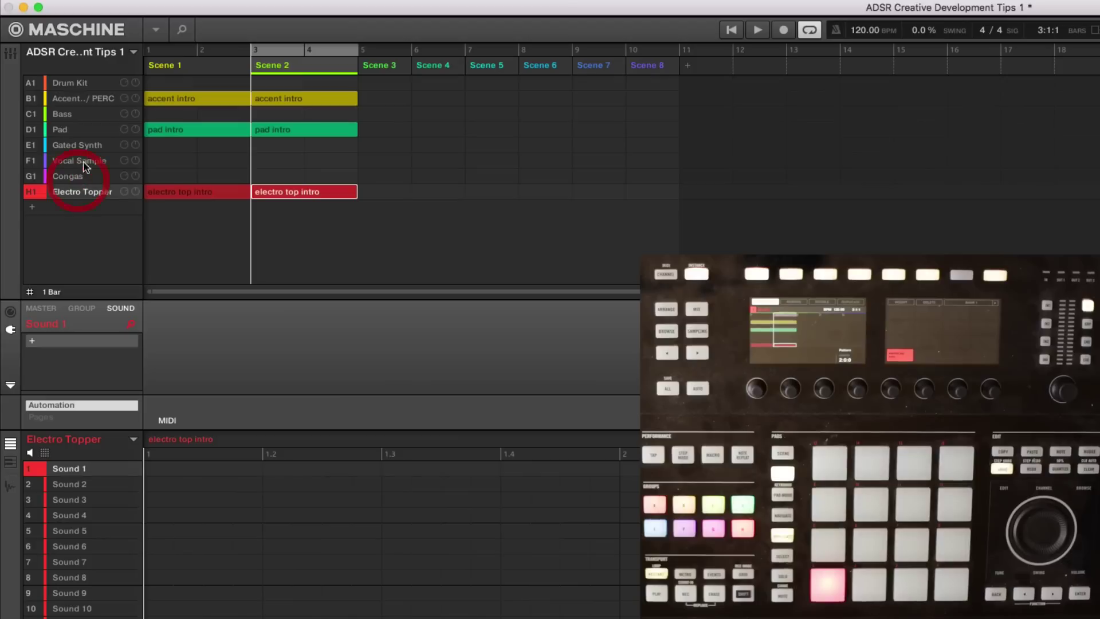
Add a new 'vox tease' Vocal Sample pattern and a new Congas pattern to Scene 2.
{"action": "left_click", "coordinate": [287, 163]}
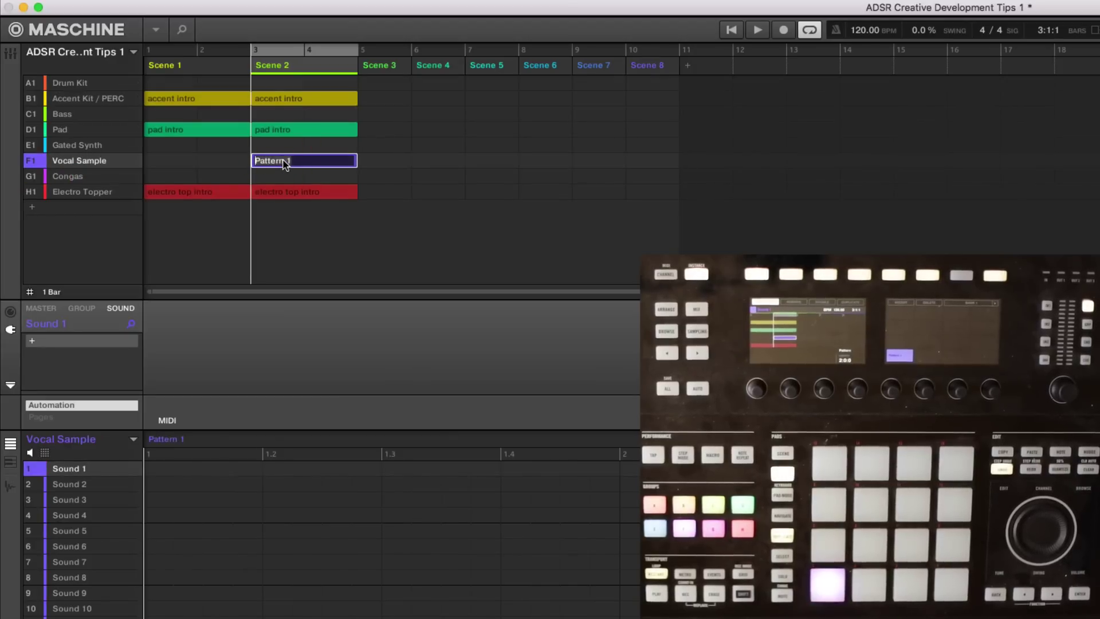
{"action": "double_click", "coordinate": [285, 161]}
{"action": "type", "text": "vox tease"}
{"action": "key", "text": "Return"}
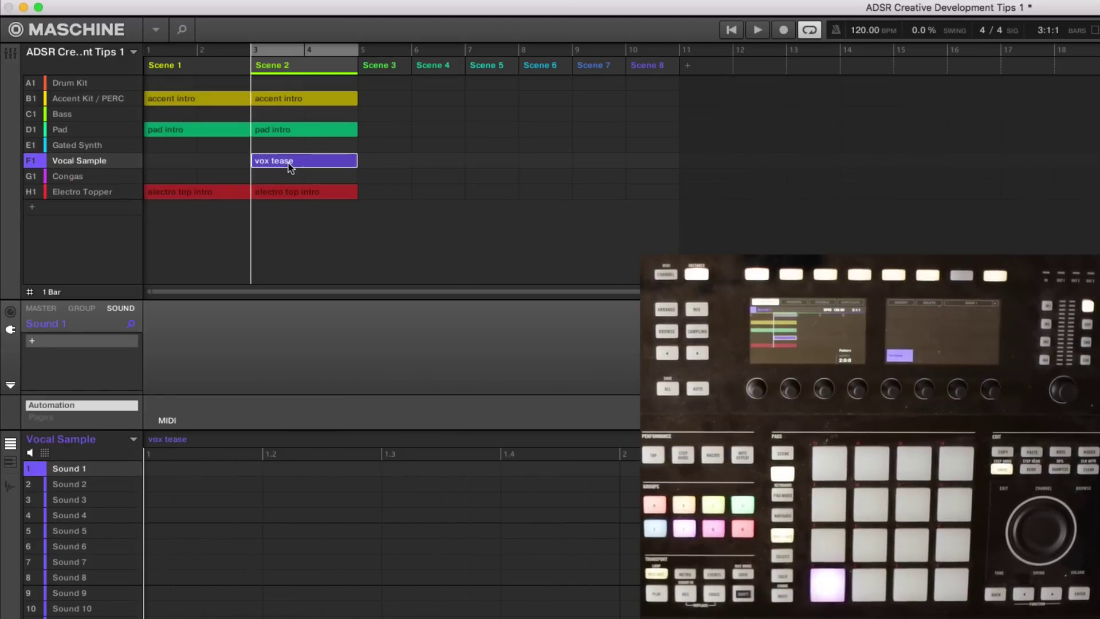
{"action": "left_click", "coordinate": [276, 176]}
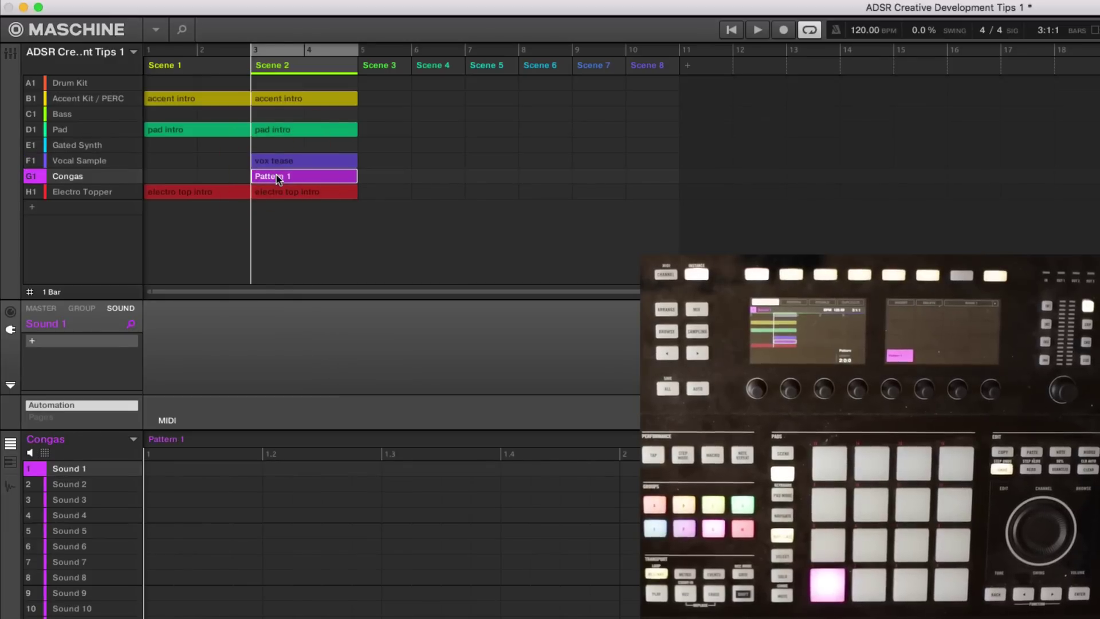
{"action": "double_click", "coordinate": [276, 176]}
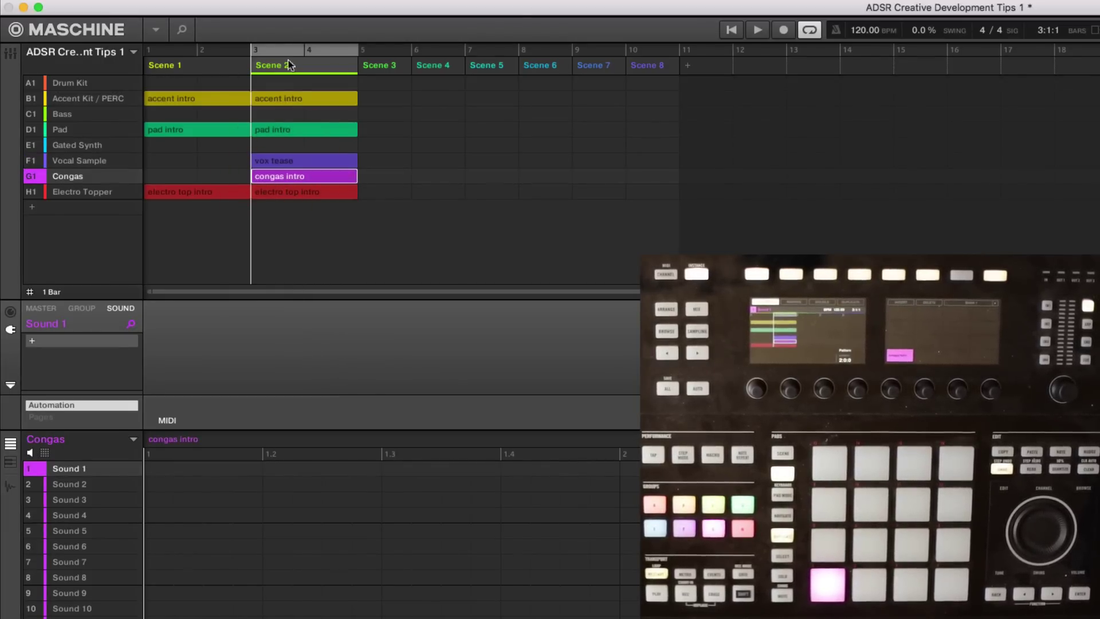
{"action": "double_click", "coordinate": [159, 66]}
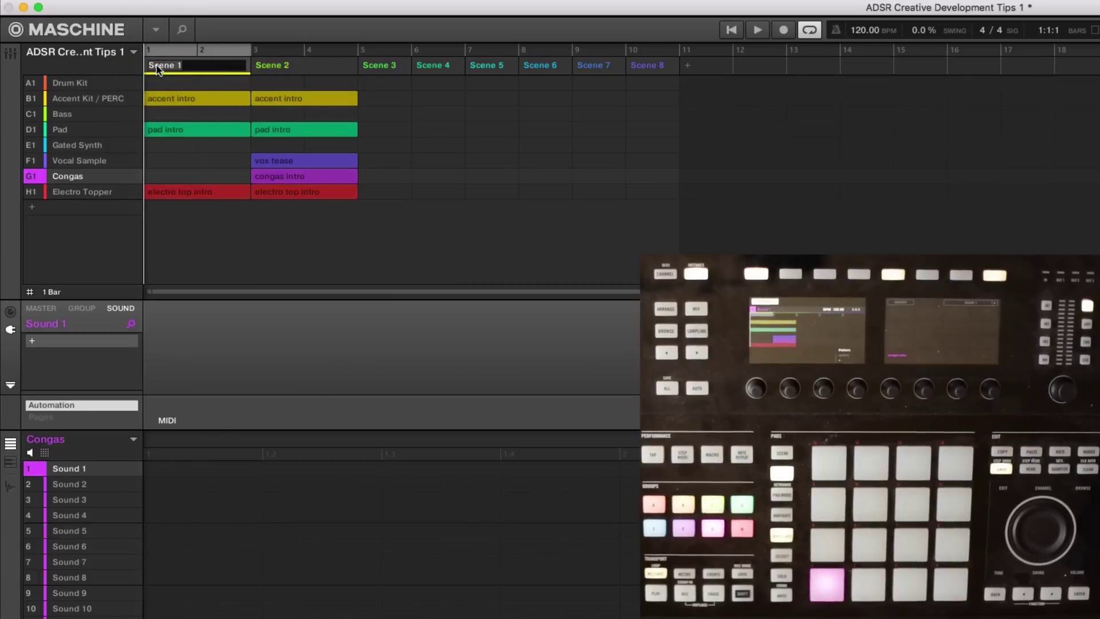
Rename the scene headers: Scene 1 'intro', Scene 2 'intro build', Scene 3 'A Section'.
{"action": "type", "text": "intro"}
{"action": "key", "text": "Return"}
{"action": "double_click", "coordinate": [274, 66]}
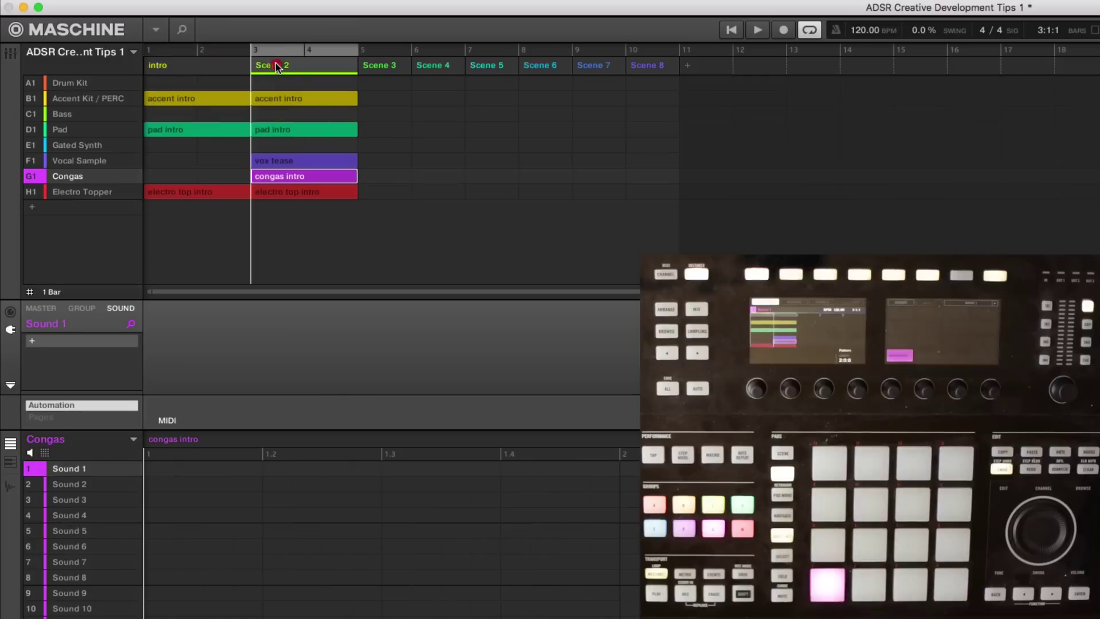
{"action": "type", "text": "intro build"}
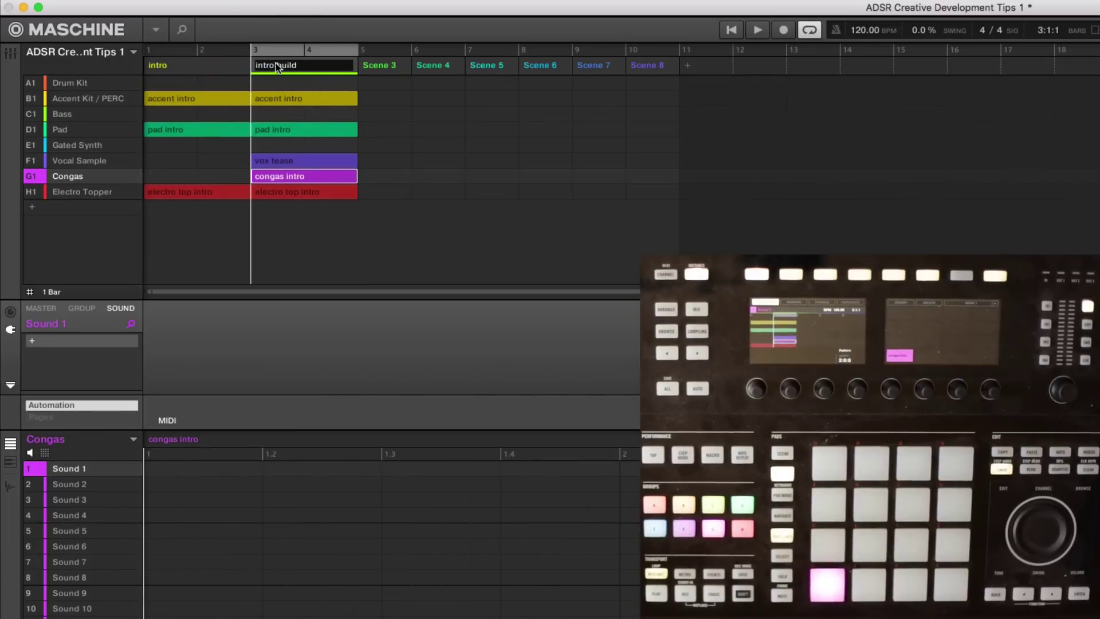
{"action": "key", "text": "Return"}
{"action": "double_click", "coordinate": [380, 66]}
{"action": "type", "text": "vers"}
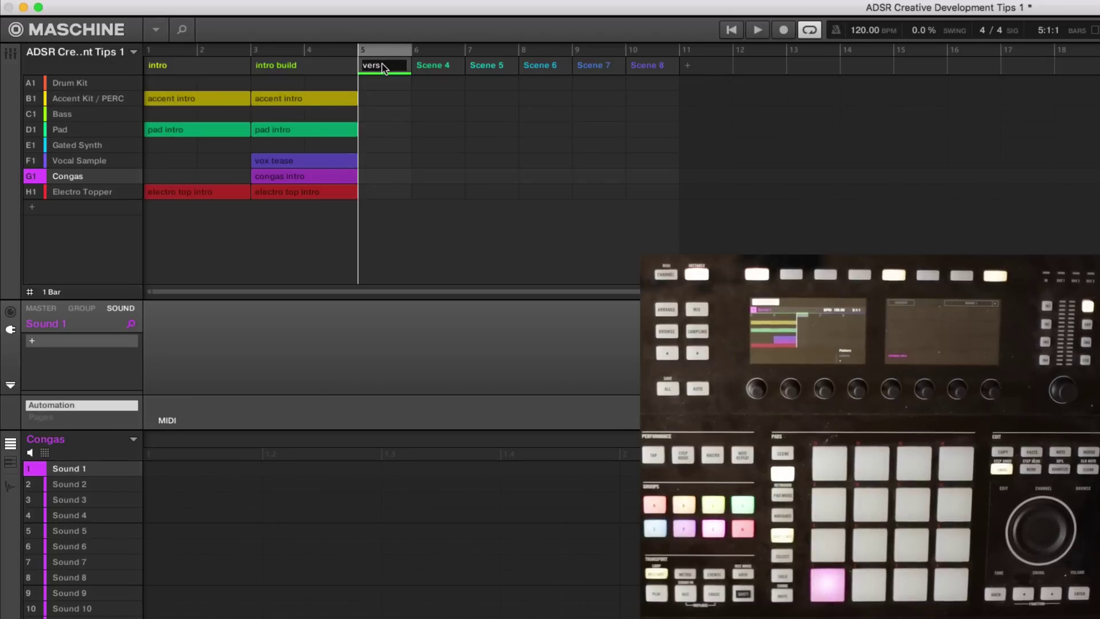
{"action": "key", "text": "BackSpace"}
{"action": "key", "text": "BackSpace"}
{"action": "key", "text": "BackSpace"}
{"action": "key", "text": "BackSpace"}
{"action": "type", "text": "A Section"}
{"action": "key", "text": "Return"}
Fill A Section with a new Drum Kit pattern plus accent intro, Bass, pad intro, vox tease, congas intro and electro top intro.
{"action": "left_click", "coordinate": [60, 84]}
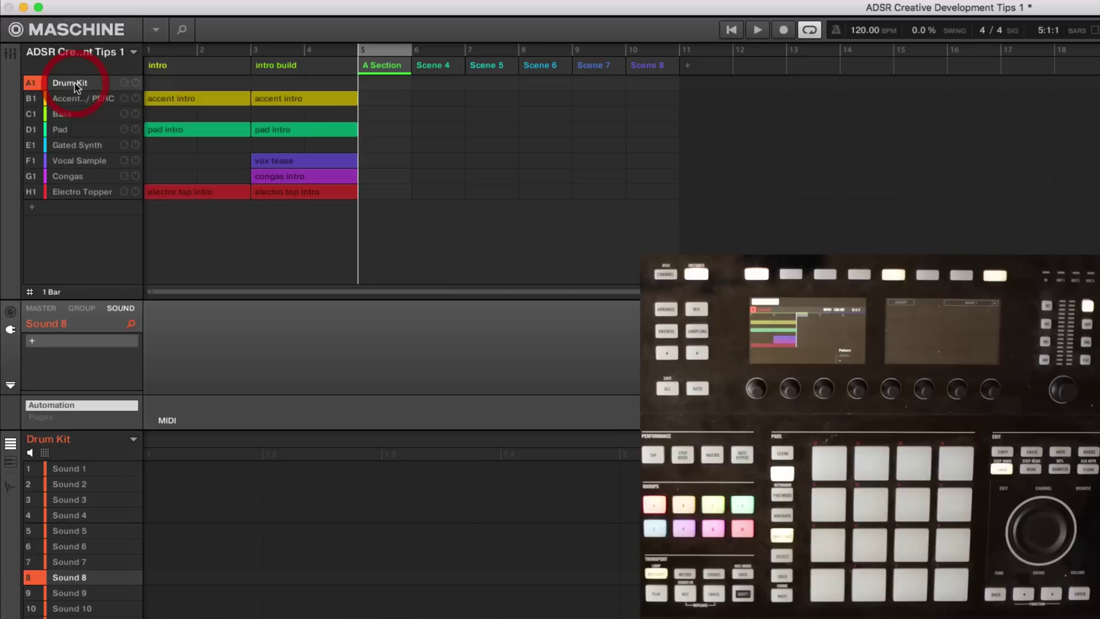
{"action": "left_click", "coordinate": [370, 83]}
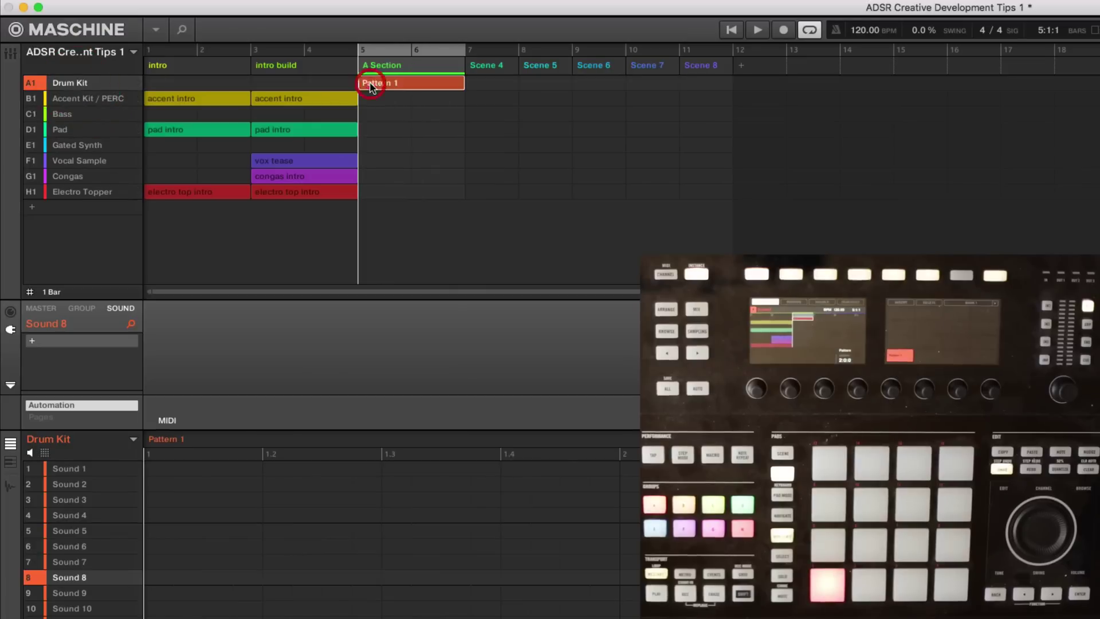
{"action": "left_click", "coordinate": [407, 99]}
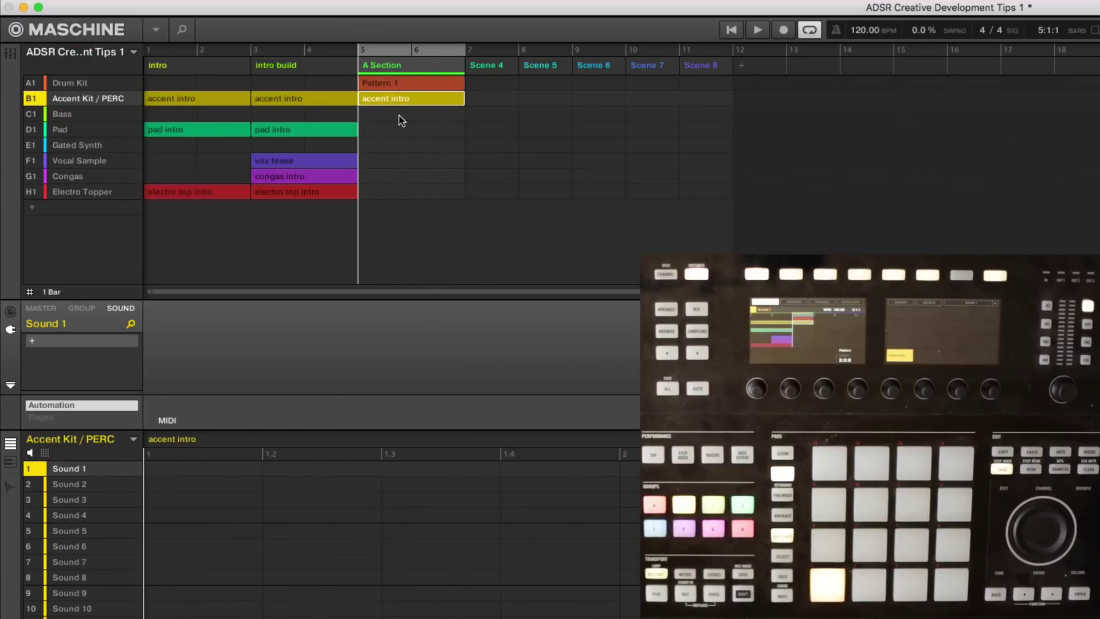
{"action": "left_click", "coordinate": [399, 115]}
{"action": "left_click", "coordinate": [400, 129]}
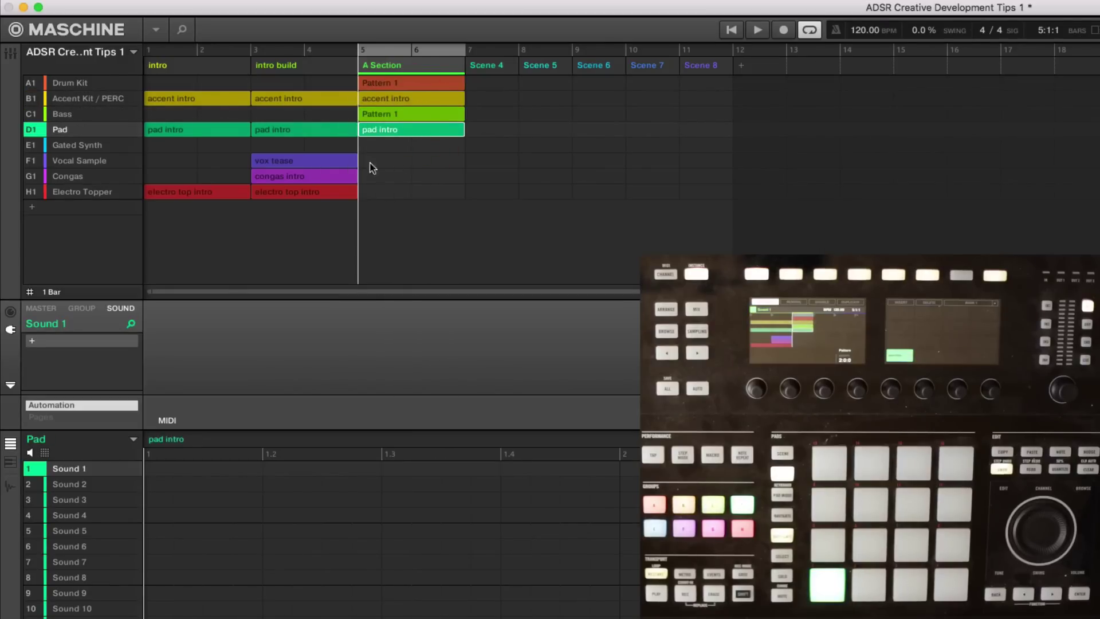
{"action": "left_click", "coordinate": [400, 162]}
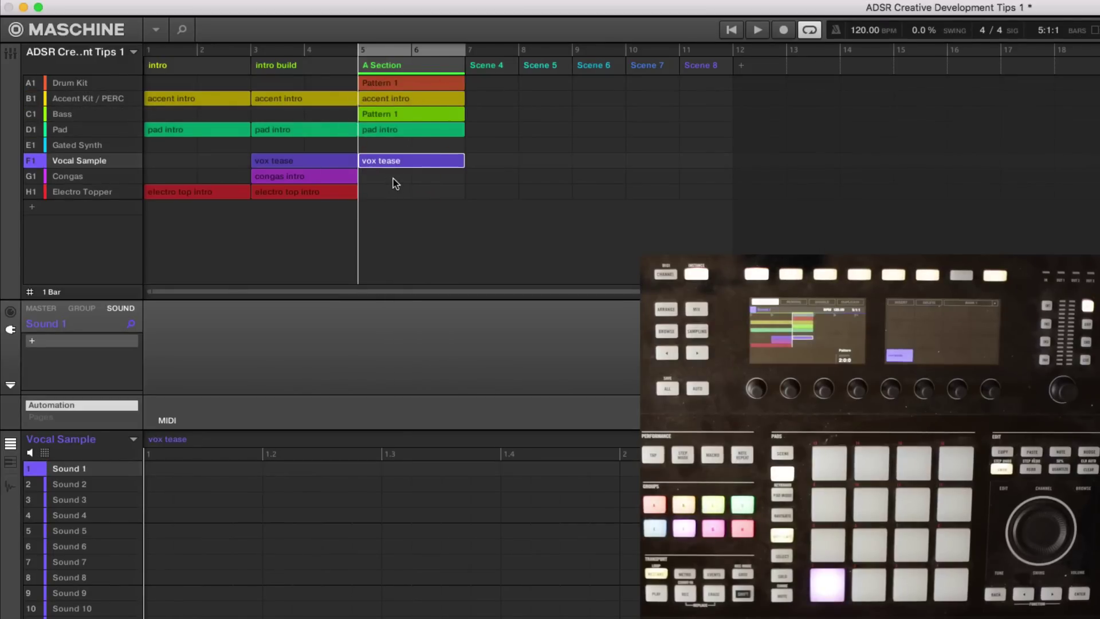
{"action": "left_click", "coordinate": [393, 178]}
{"action": "left_click", "coordinate": [391, 193]}
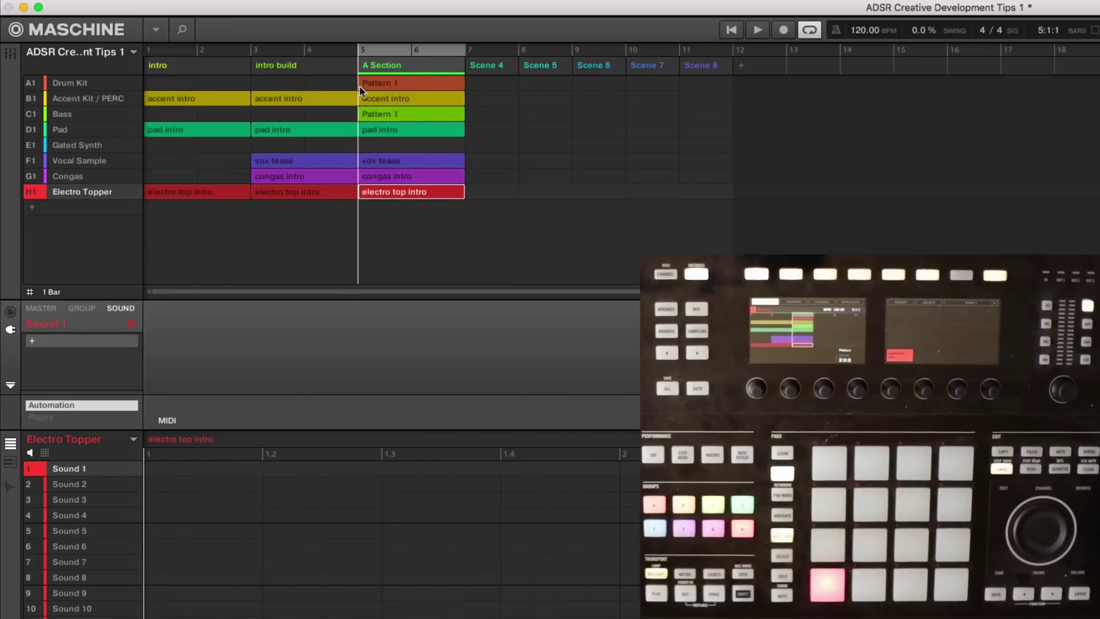
Select A Section's drum pattern for renaming and remove the Bass clip from A Section.
{"action": "left_click", "coordinate": [398, 85]}
{"action": "left_click", "coordinate": [373, 135]}
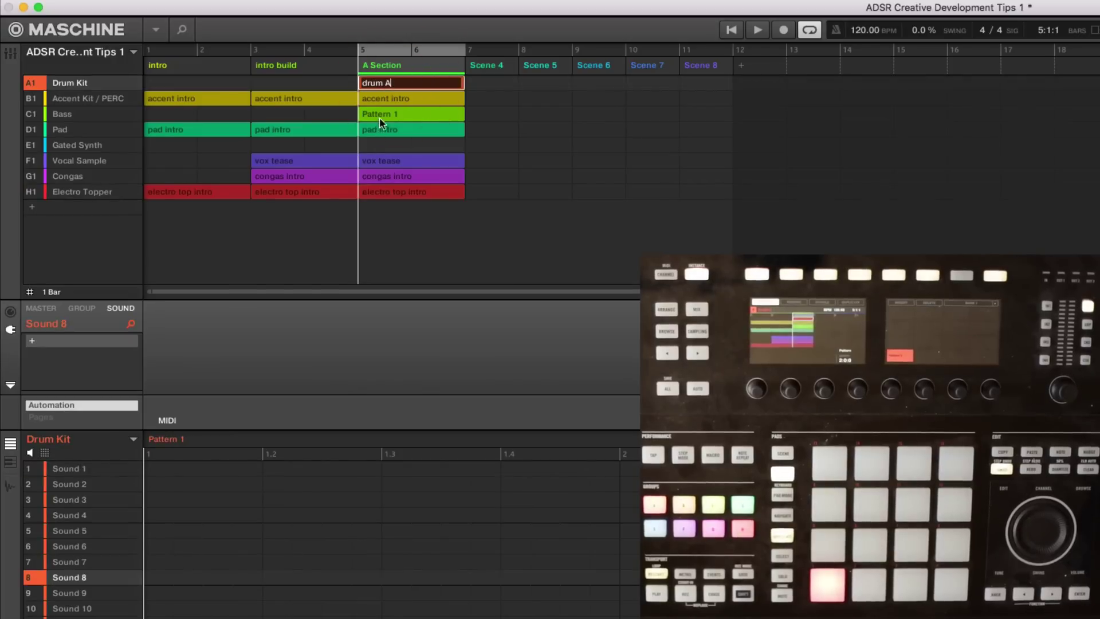
{"action": "left_click", "coordinate": [381, 114]}
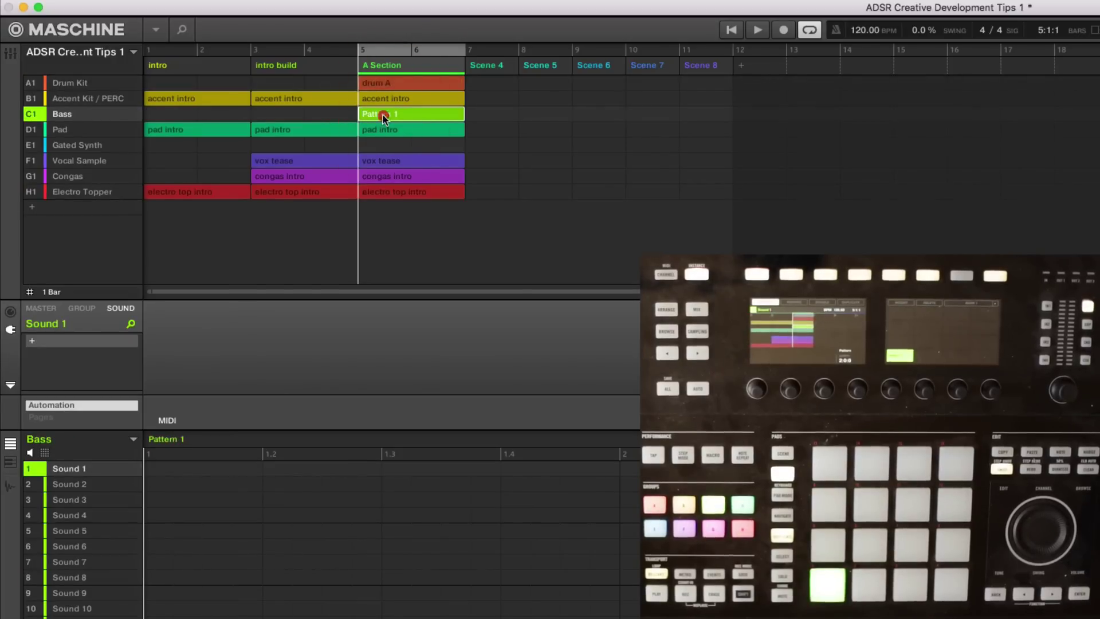
{"action": "right_click", "coordinate": [383, 119]}
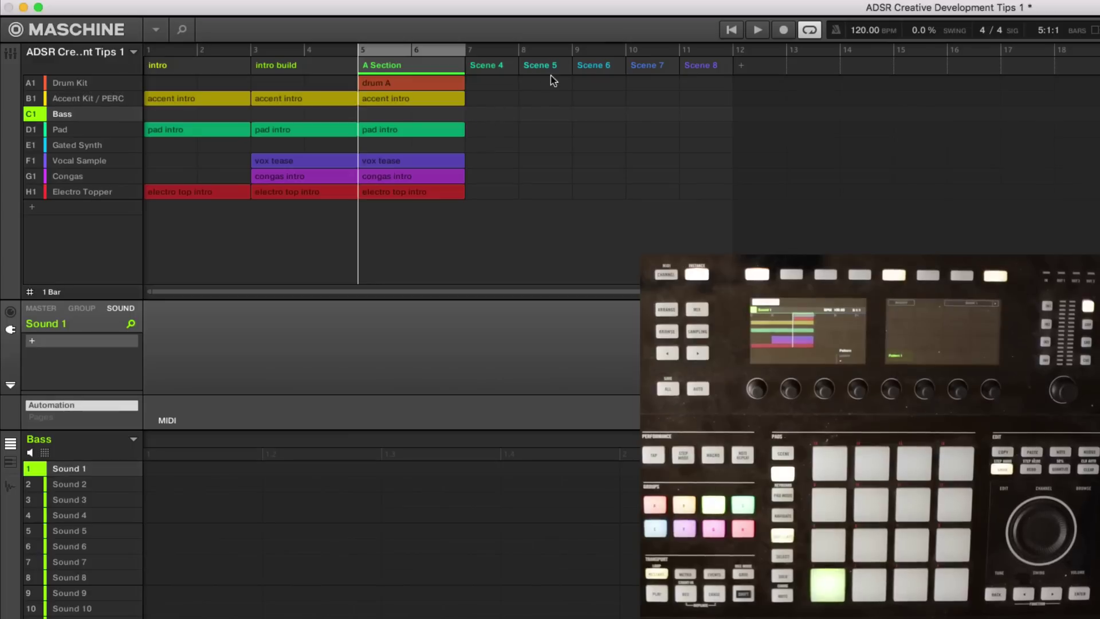
Create a new Bass pattern named 'Bass in' in Scene 5.
{"action": "left_click", "coordinate": [540, 113]}
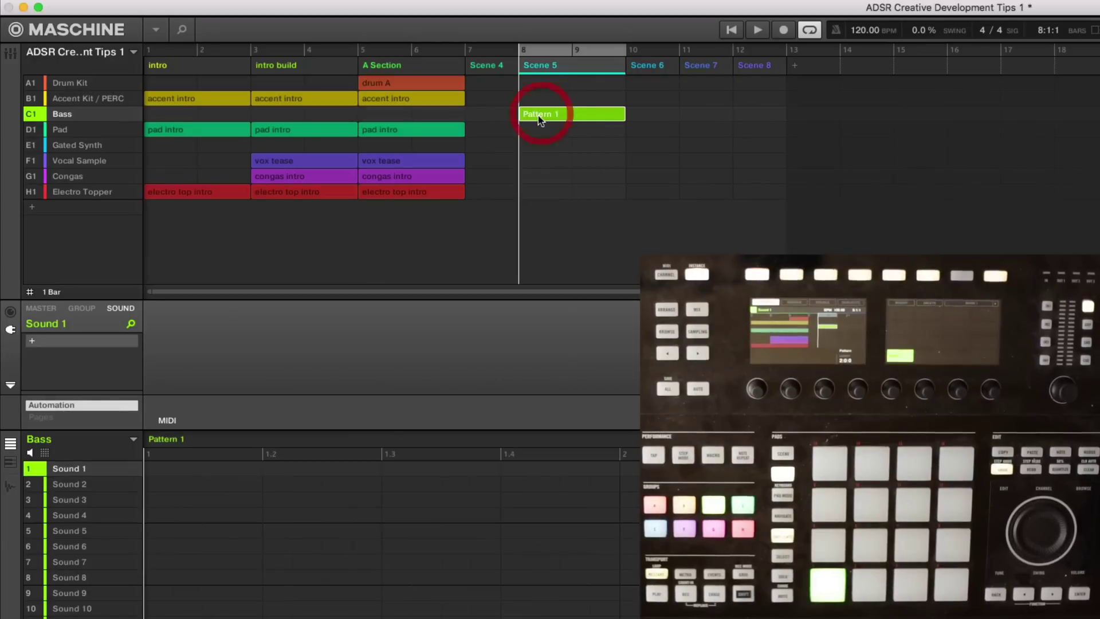
{"action": "left_click", "coordinate": [539, 114]}
{"action": "type", "text": "Bass in"}
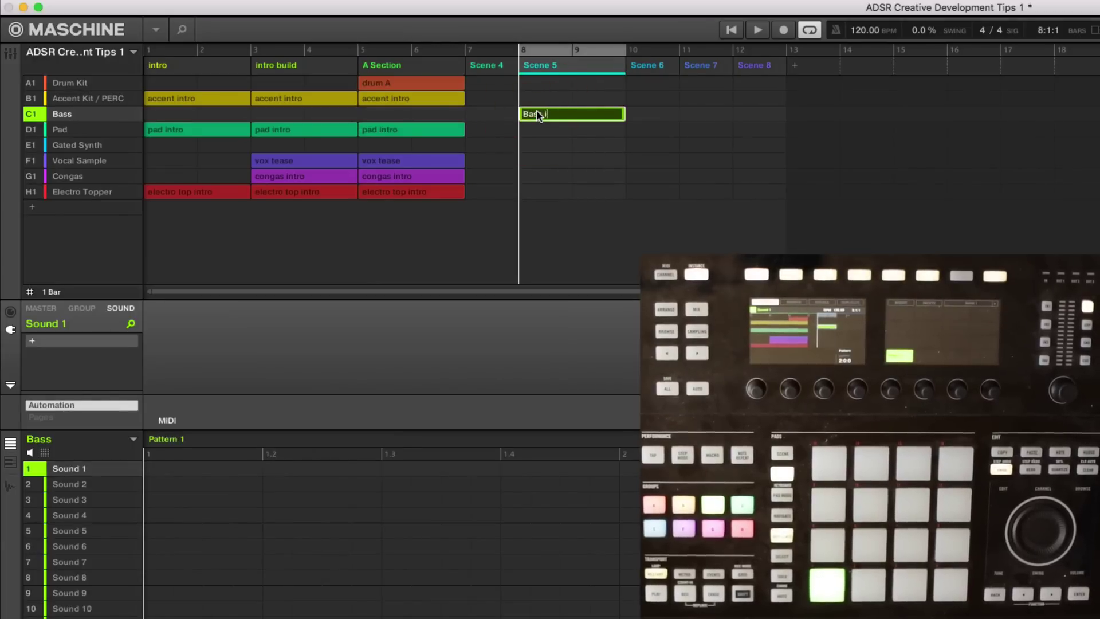
{"action": "key", "text": "Return"}
Give A Section a new 'pad A' pattern and reuse it in Scene 4's Pad row.
{"action": "left_click", "coordinate": [379, 129]}
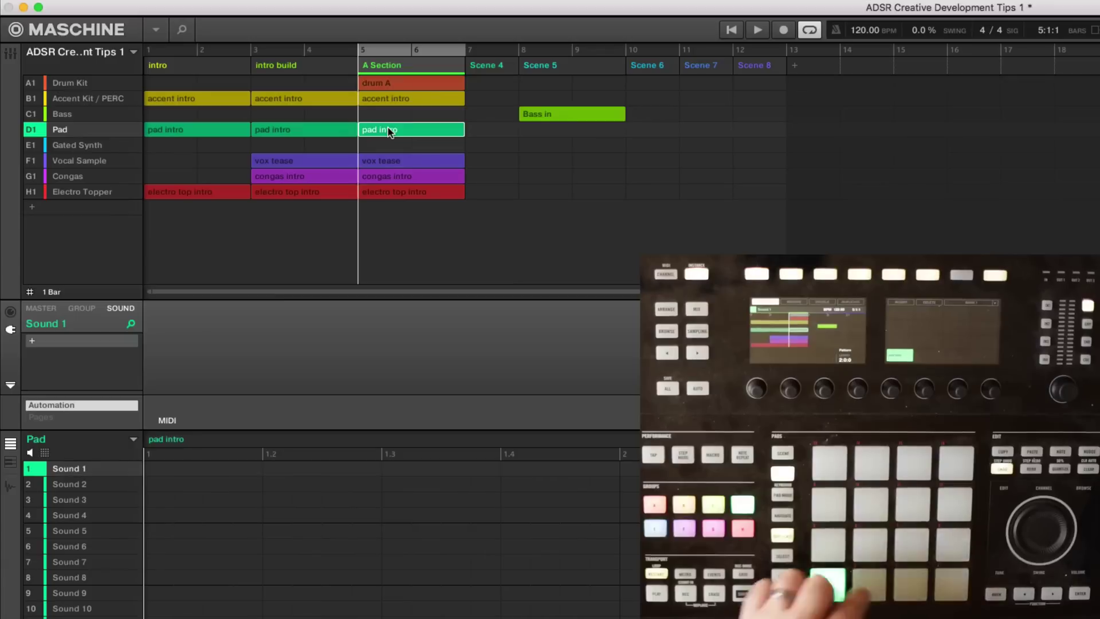
{"action": "double_click", "coordinate": [388, 130]}
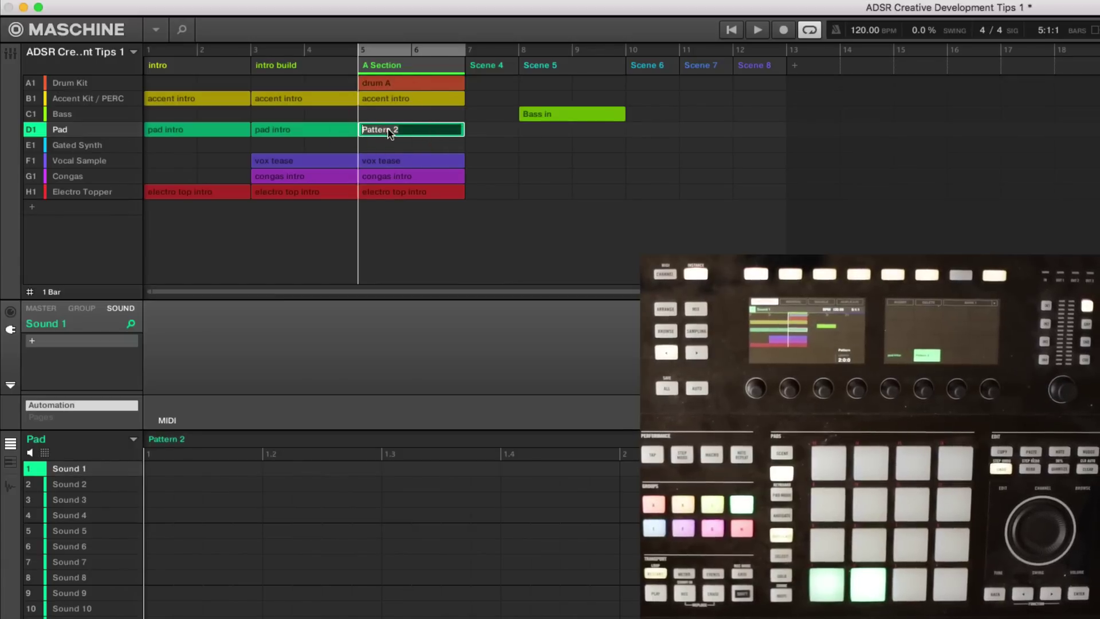
{"action": "type", "text": "pad A"}
{"action": "key", "text": "Return"}
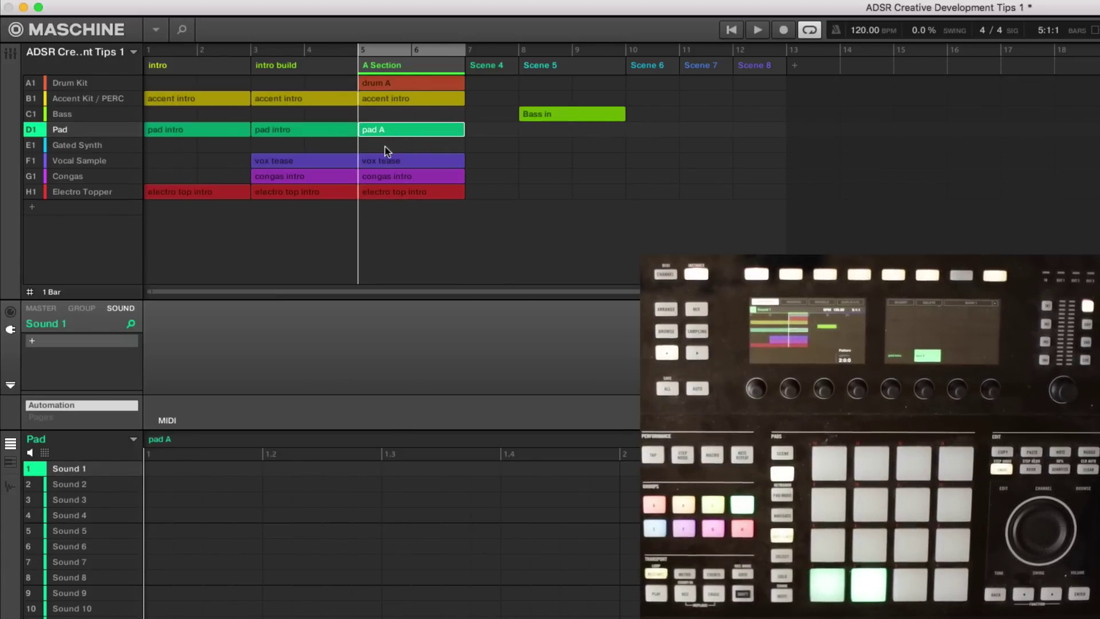
{"action": "left_click", "coordinate": [485, 131]}
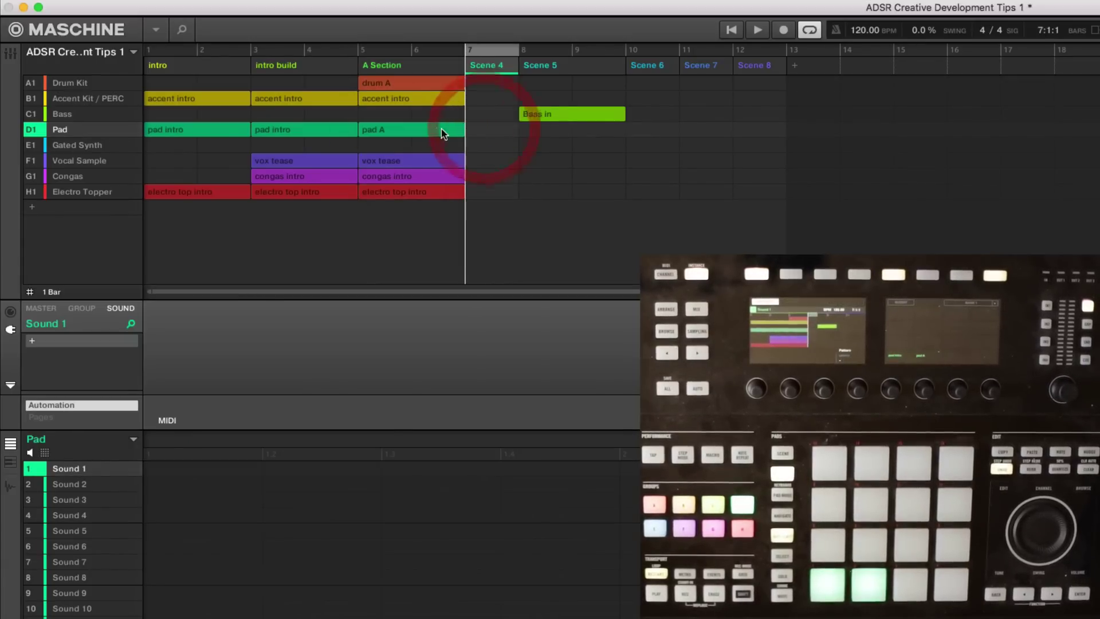
{"action": "left_click", "coordinate": [496, 129]}
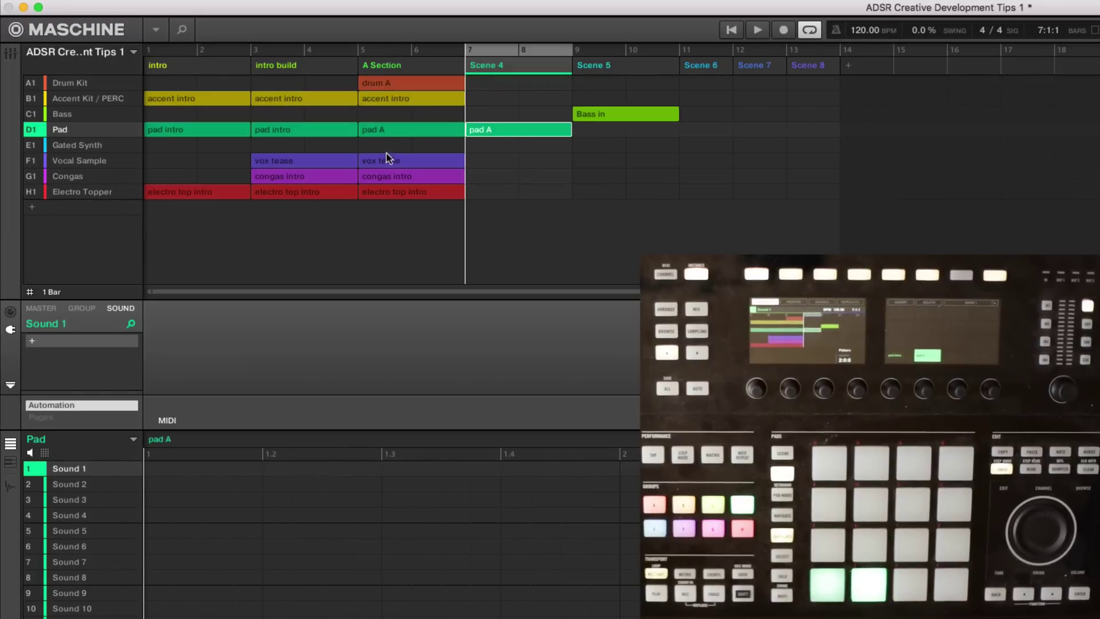
Add a new Drum Kit pattern named drum A' to Scene 4.
{"action": "left_click", "coordinate": [439, 83]}
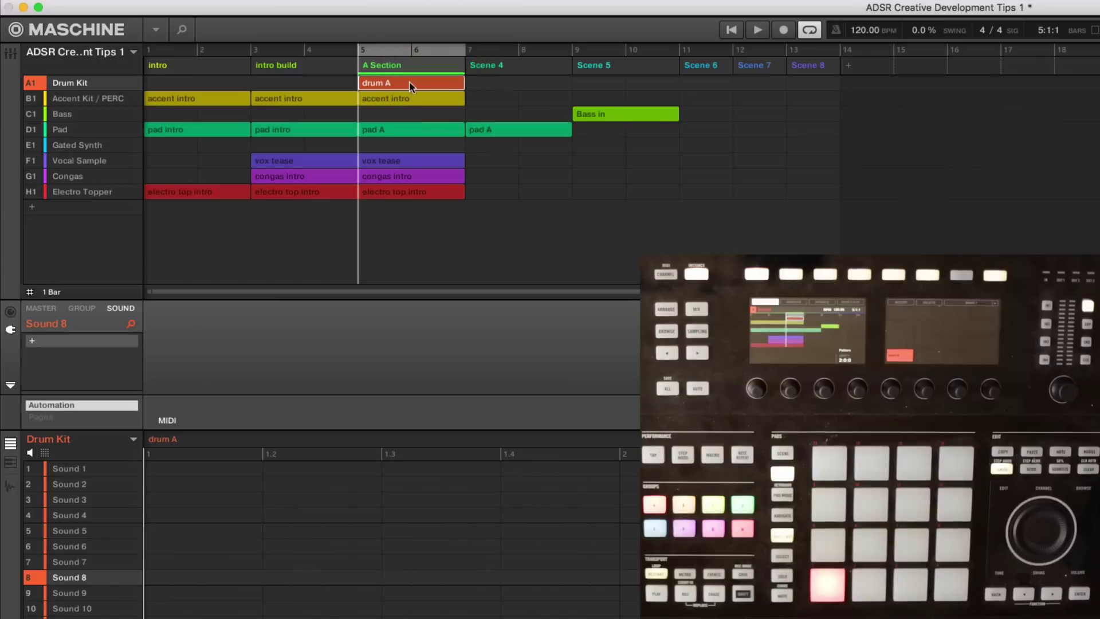
{"action": "left_click", "coordinate": [487, 84]}
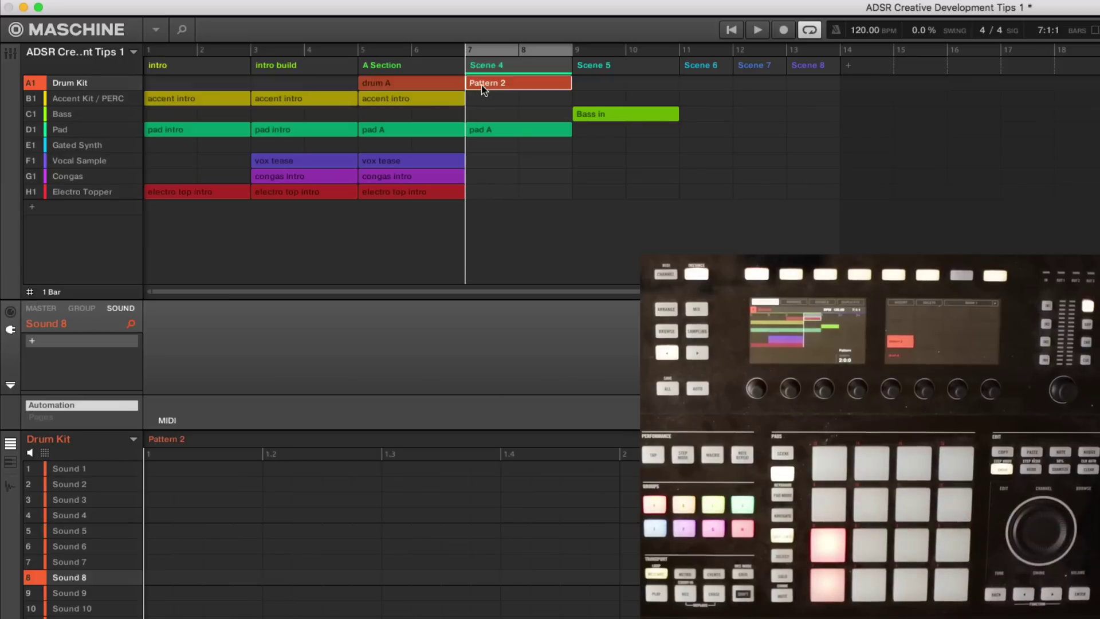
{"action": "left_click", "coordinate": [483, 87]}
{"action": "type", "text": "drum "}
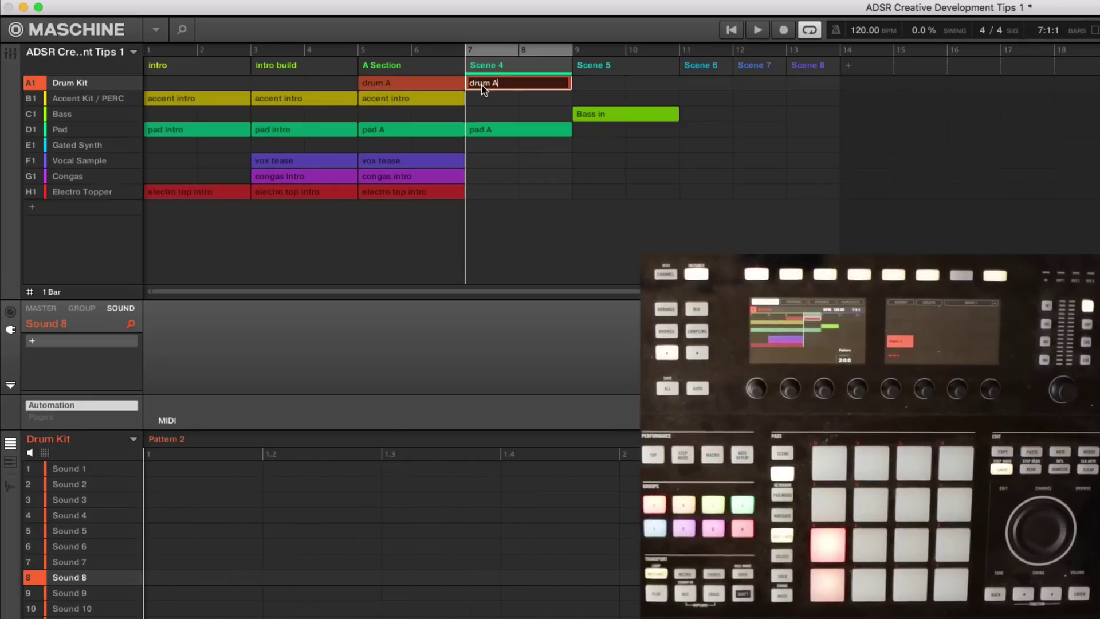
{"action": "type", "text": "A'"}
{"action": "key", "text": "Return"}
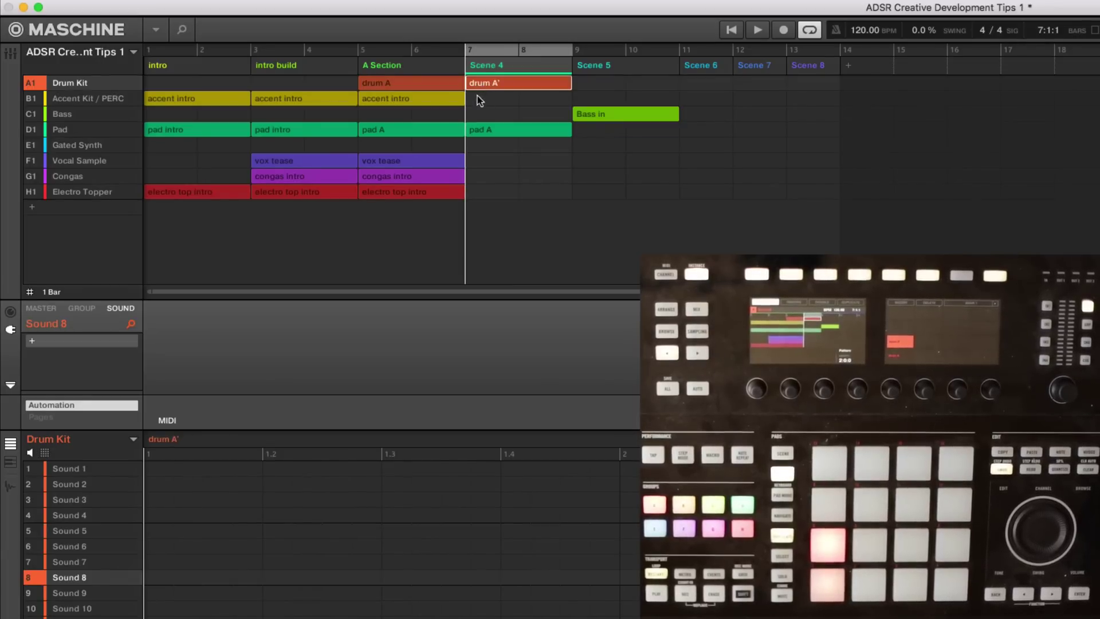
Rename A Section's new accent pattern 'accent A' and place accent intro in Scene 4.
{"action": "left_click", "coordinate": [403, 99]}
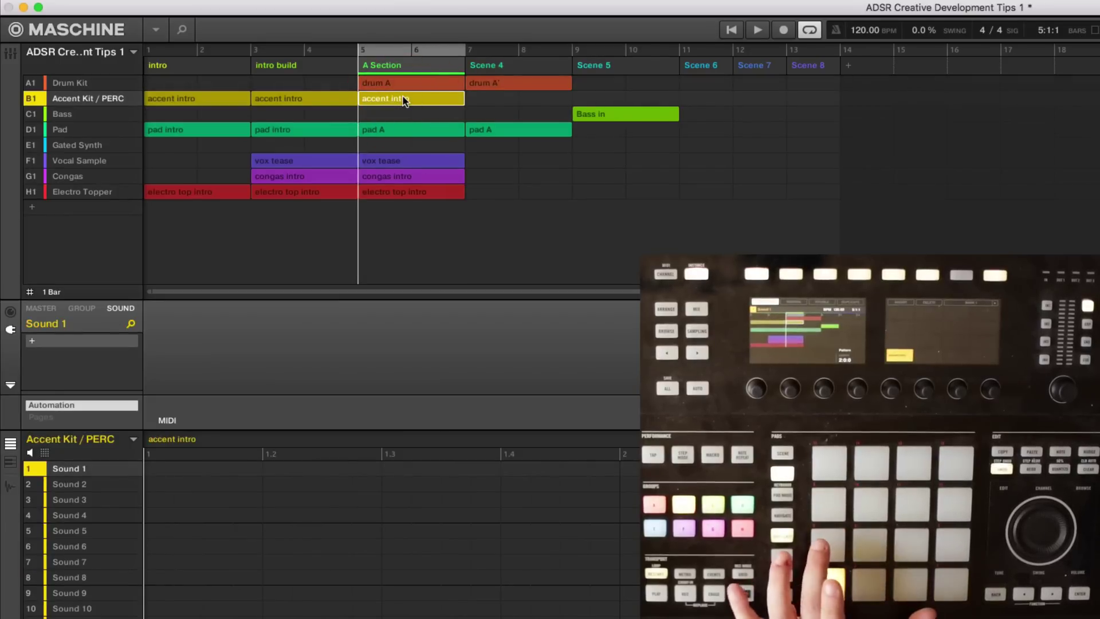
{"action": "double_click", "coordinate": [400, 103]}
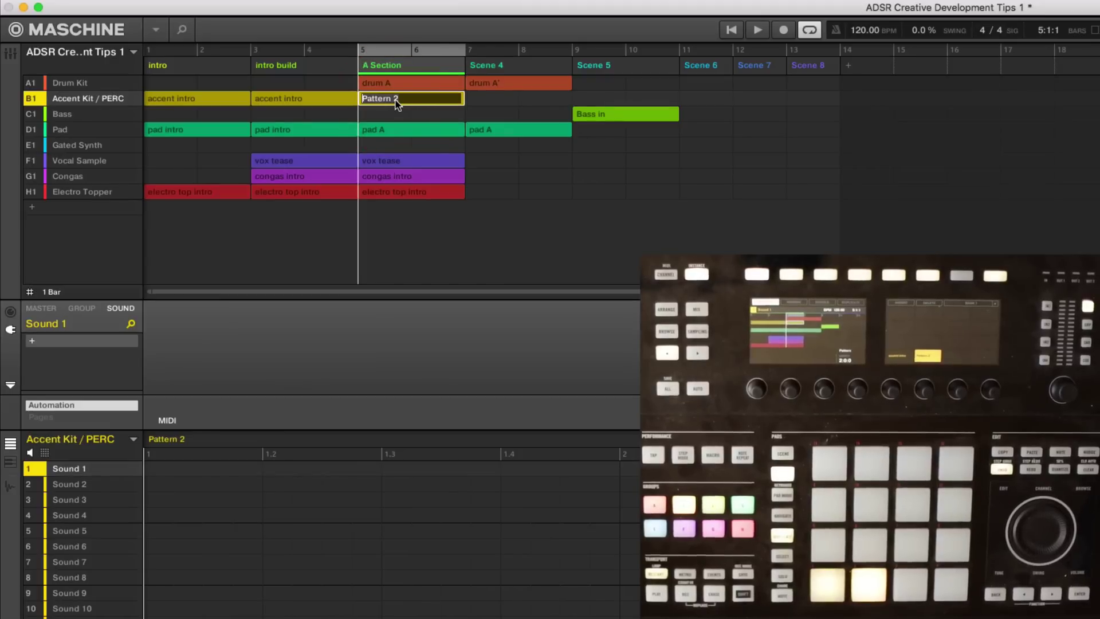
{"action": "type", "text": "accent A"}
{"action": "key", "text": "Return"}
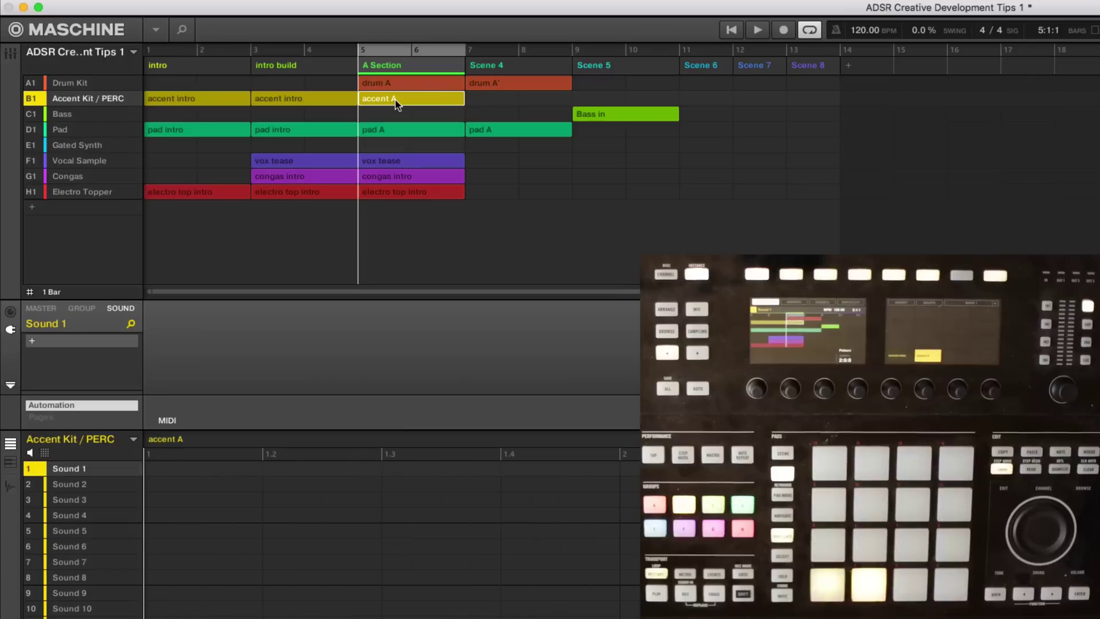
{"action": "left_click", "coordinate": [486, 102]}
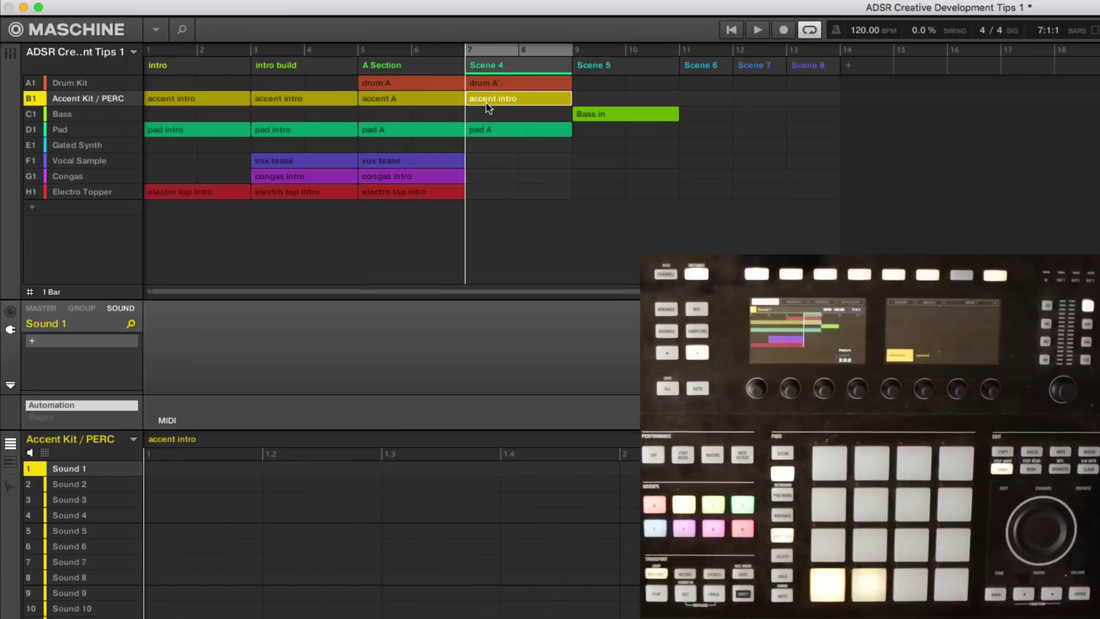
Name Scene 4's accent pattern accent A' and rename Scene 4 to A'.
{"action": "double_click", "coordinate": [486, 101]}
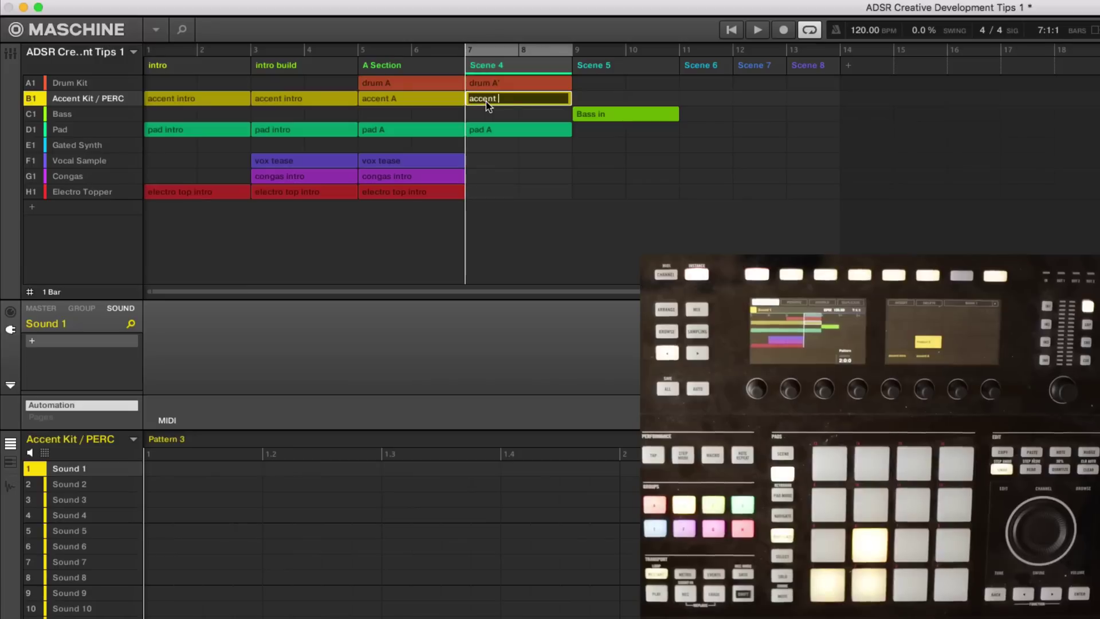
{"action": "type", "text": "accent A'"}
{"action": "key", "text": "Return"}
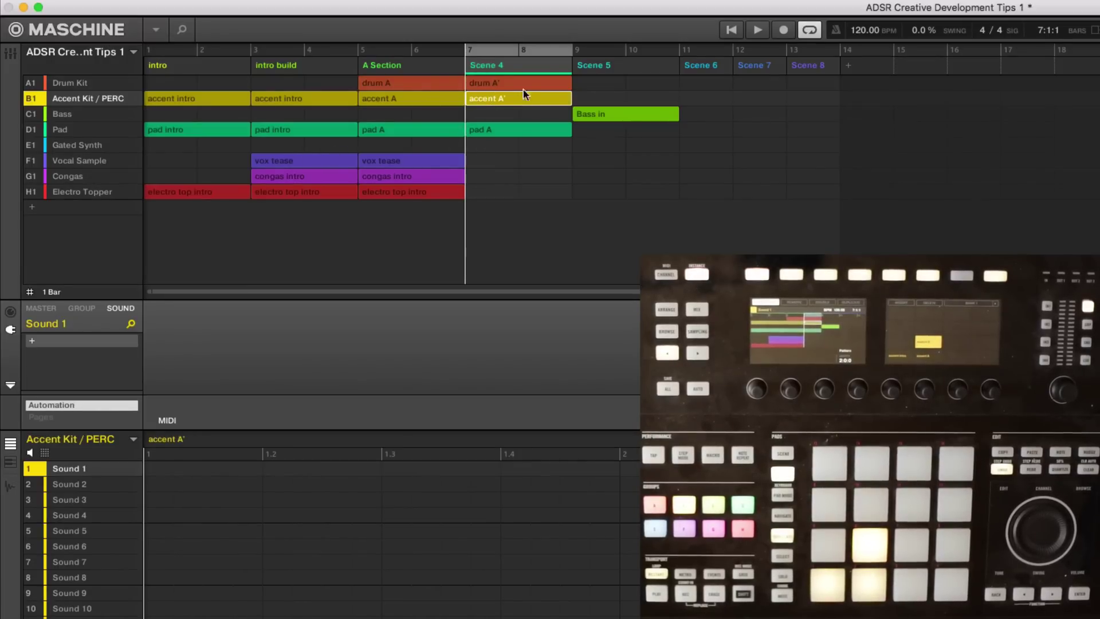
{"action": "double_click", "coordinate": [483, 67]}
{"action": "type", "text": "A"}
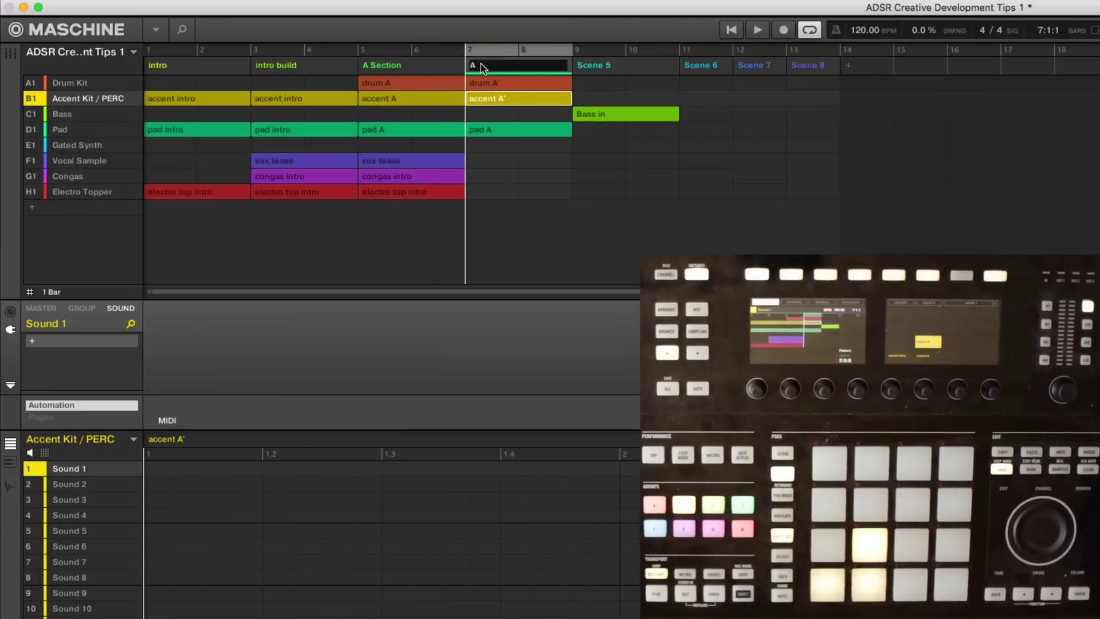
{"action": "key", "text": "Return"}
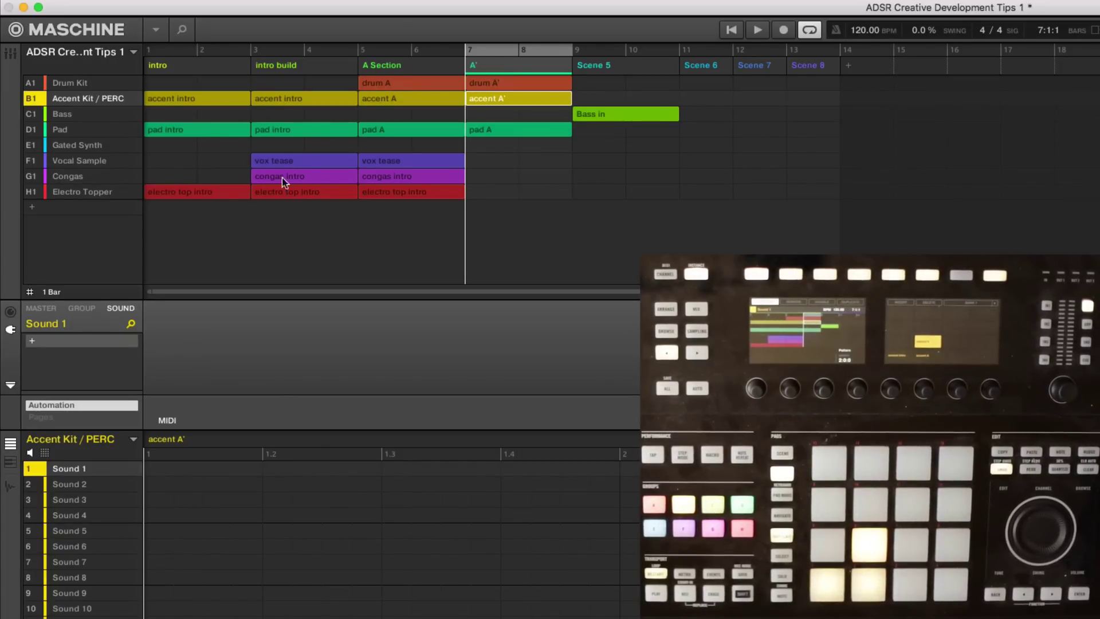
Create a new 'vox A' pattern in A Section and reuse it in the A' scene.
{"action": "left_click", "coordinate": [384, 163]}
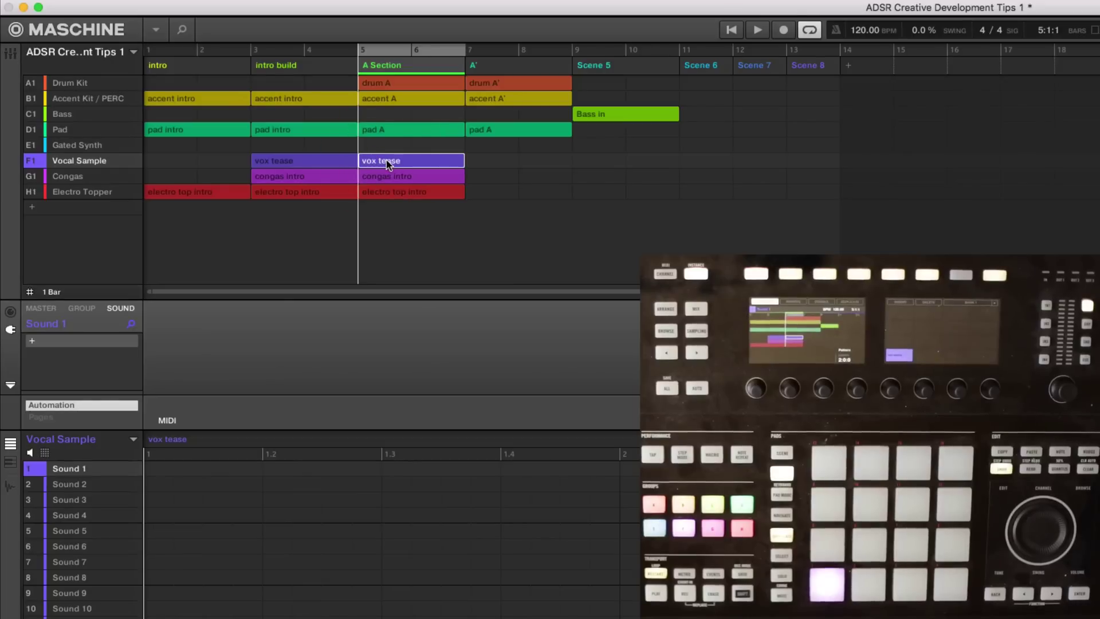
{"action": "double_click", "coordinate": [386, 160]}
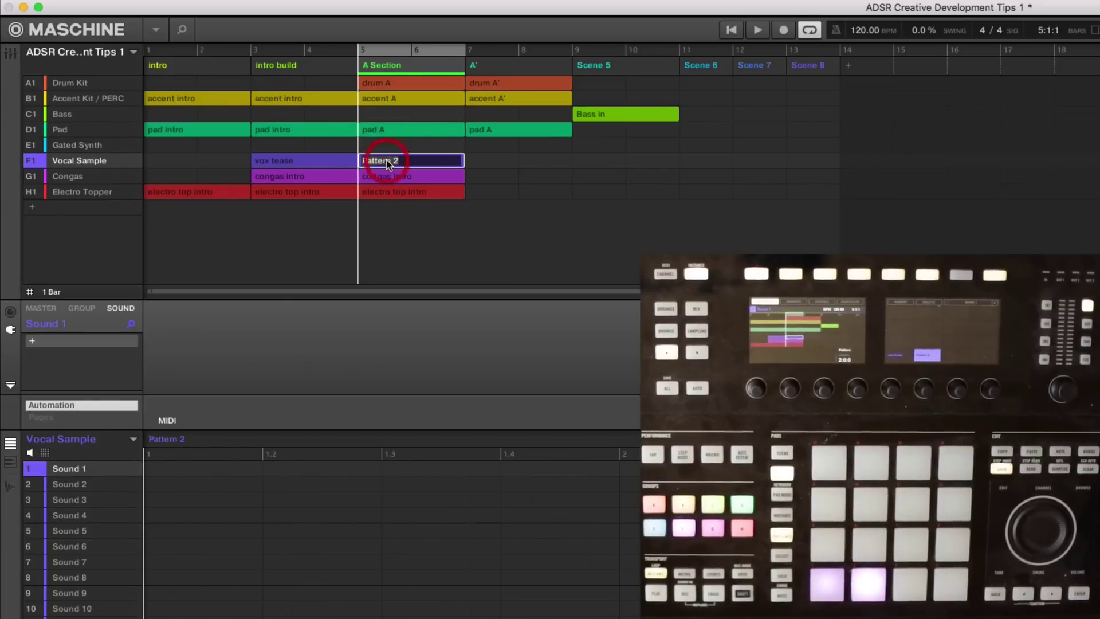
{"action": "type", "text": "vox A"}
{"action": "key", "text": "Return"}
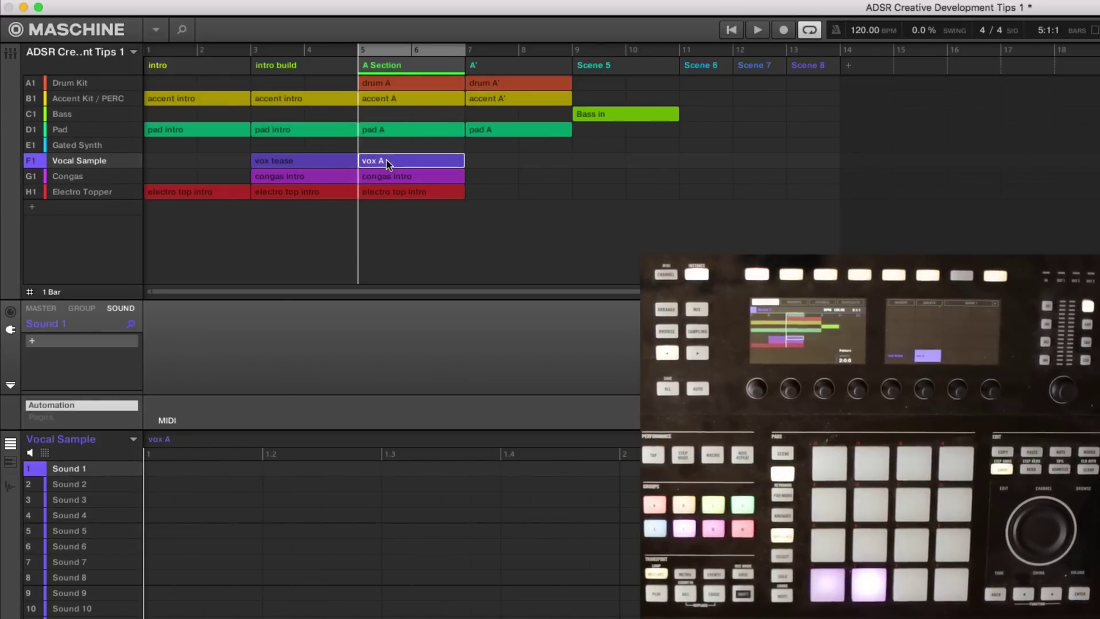
{"action": "left_click", "coordinate": [474, 164]}
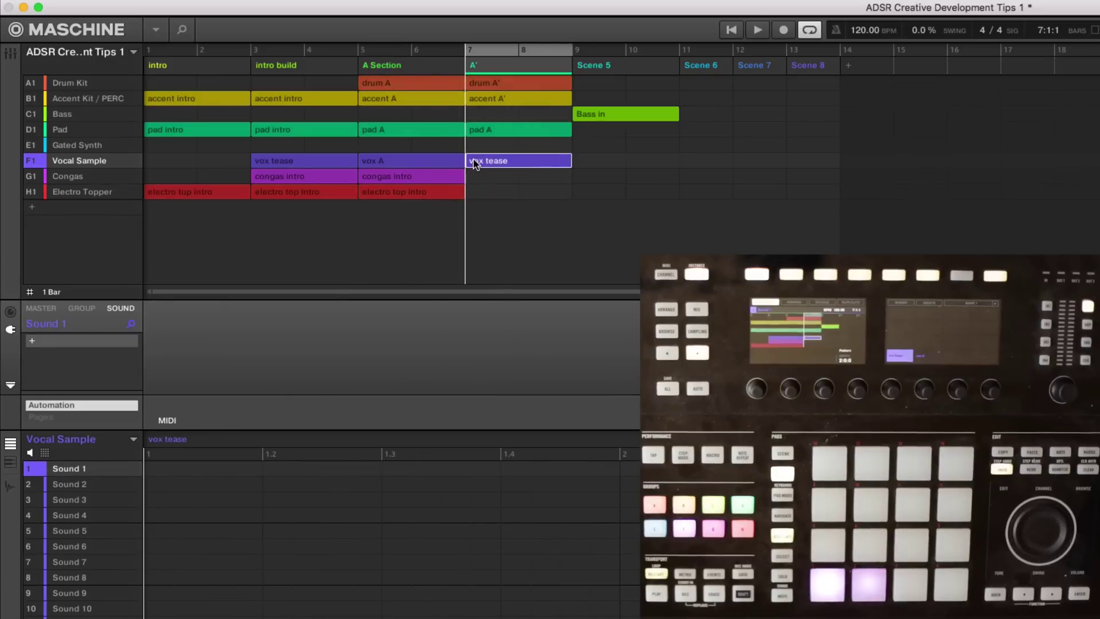
Create a new 'congas A' pattern in A Section's Congas row.
{"action": "left_click", "coordinate": [411, 175]}
{"action": "double_click", "coordinate": [399, 178]}
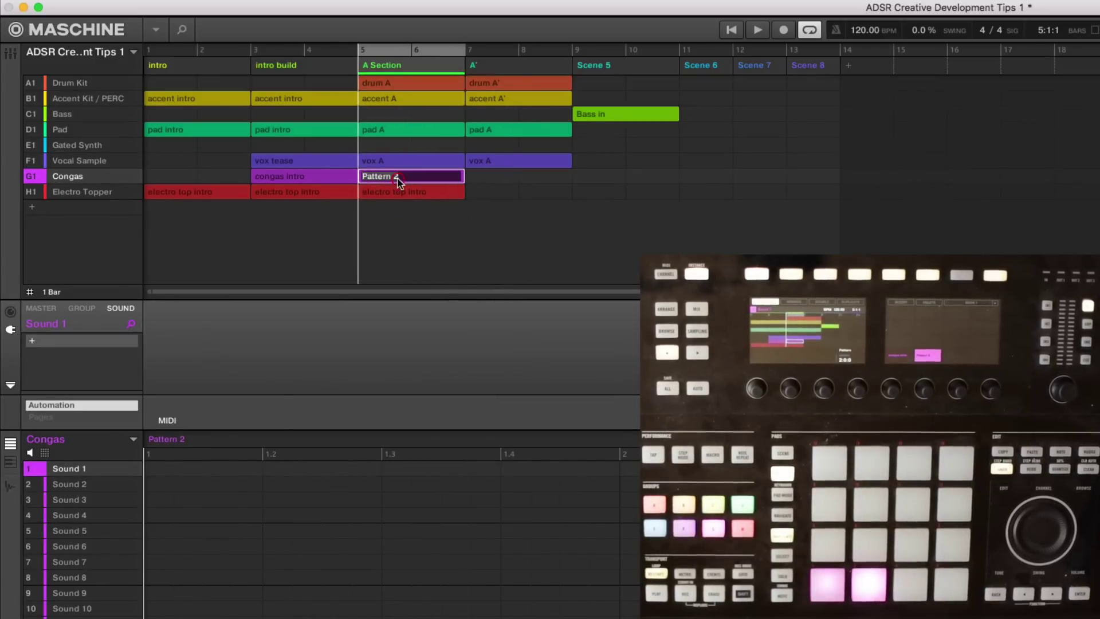
{"action": "type", "text": "congas A"}
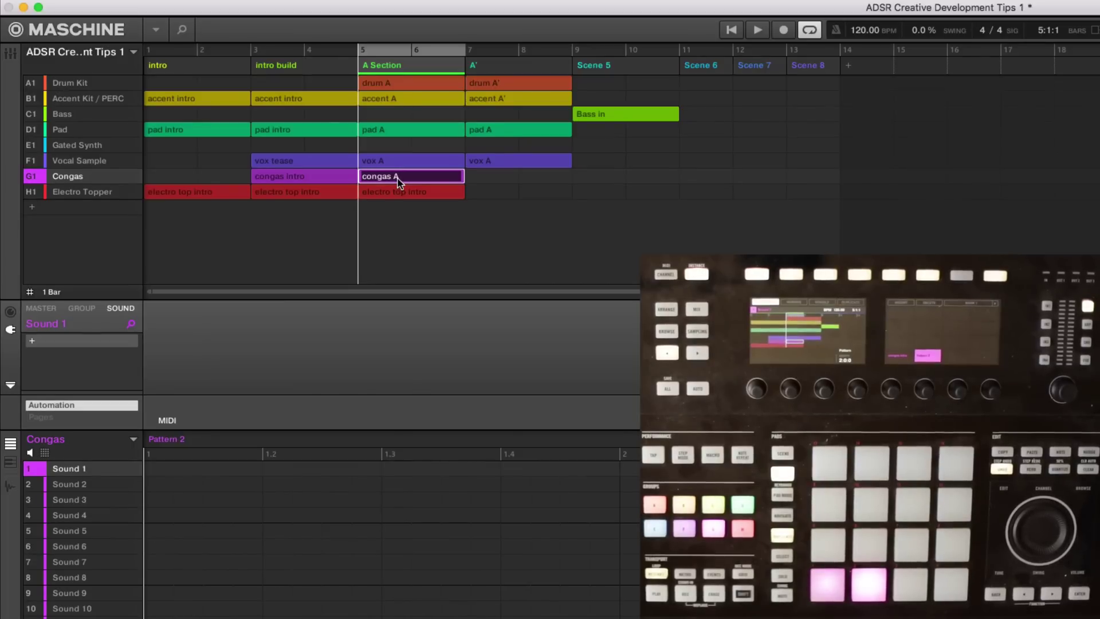
{"action": "key", "text": "Return"}
{"action": "left_click", "coordinate": [401, 194]}
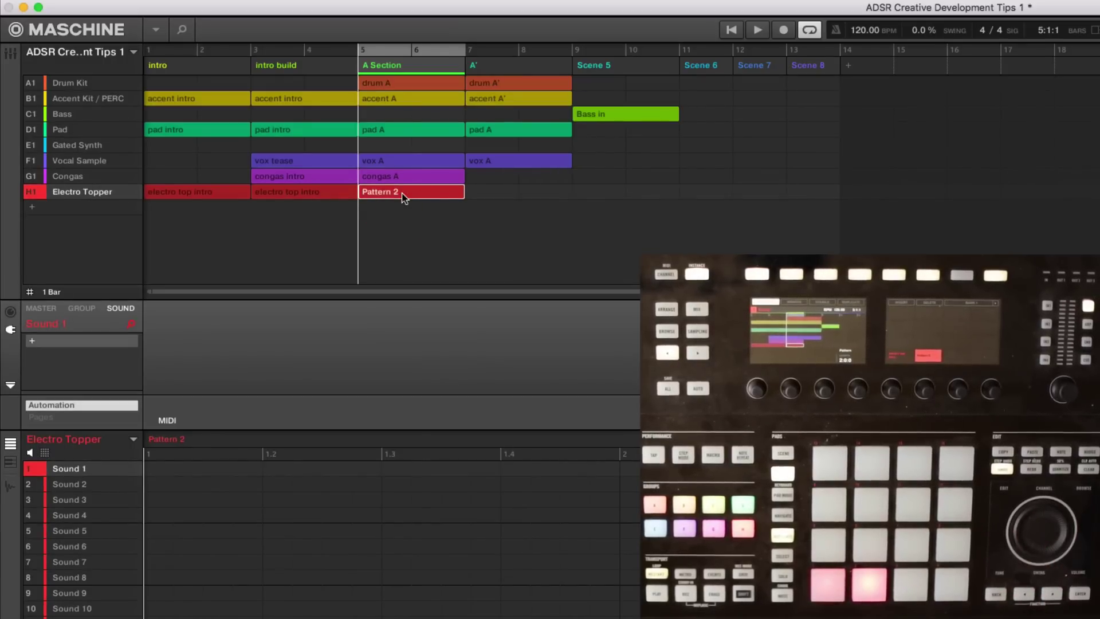
Delete A Section's Electro Topper pattern and add an 'electro B' pattern in Scene 5.
{"action": "key", "text": "Delete"}
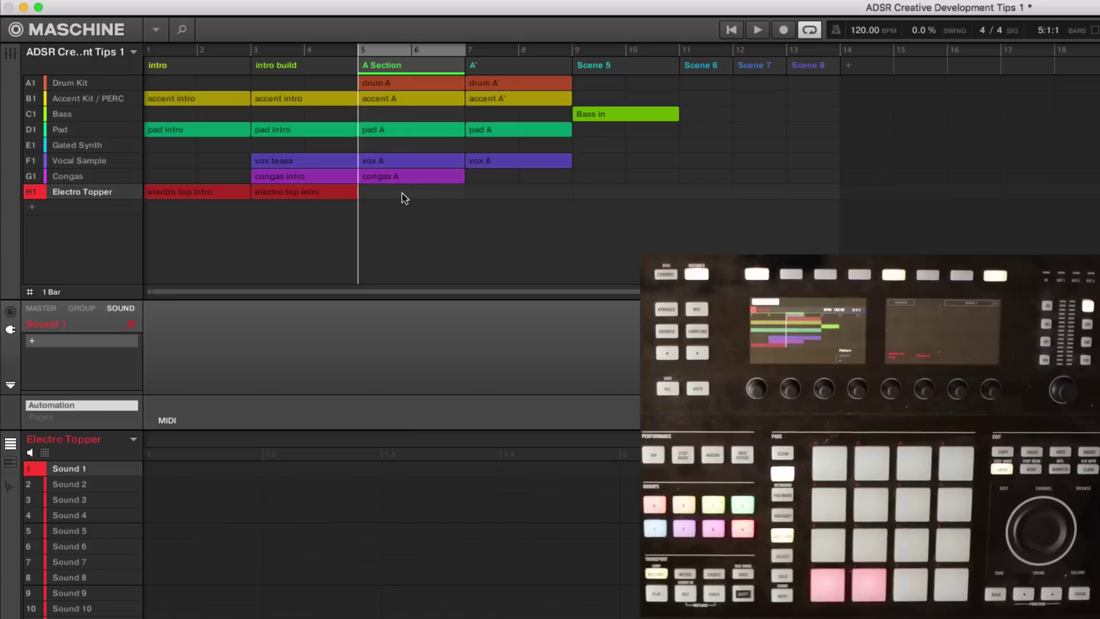
{"action": "left_click", "coordinate": [588, 191]}
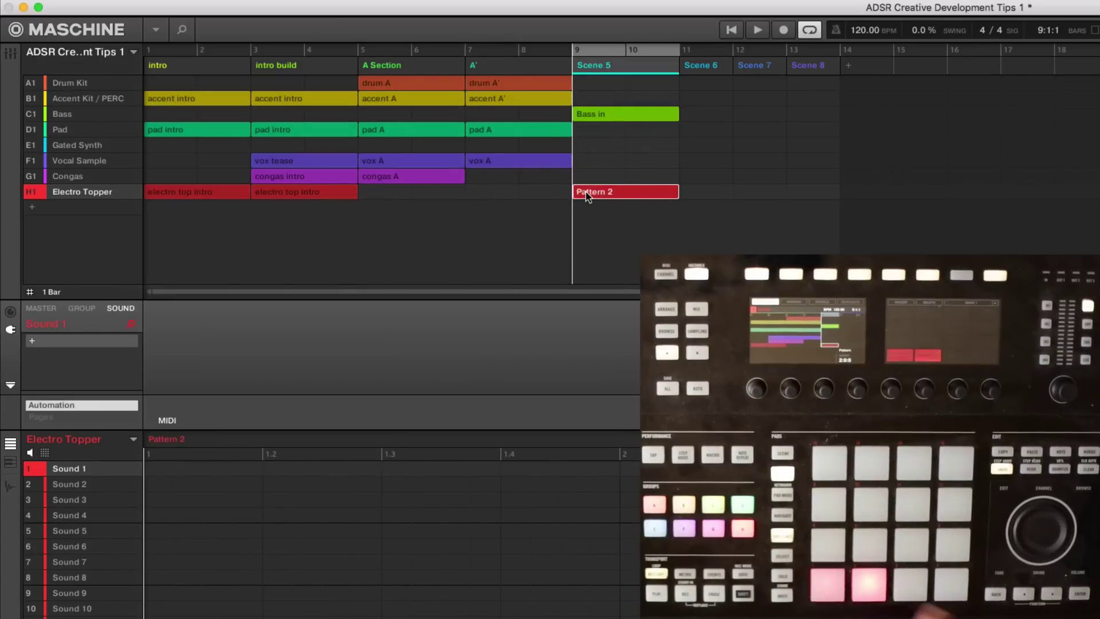
{"action": "left_click", "coordinate": [586, 192]}
{"action": "type", "text": "e"}
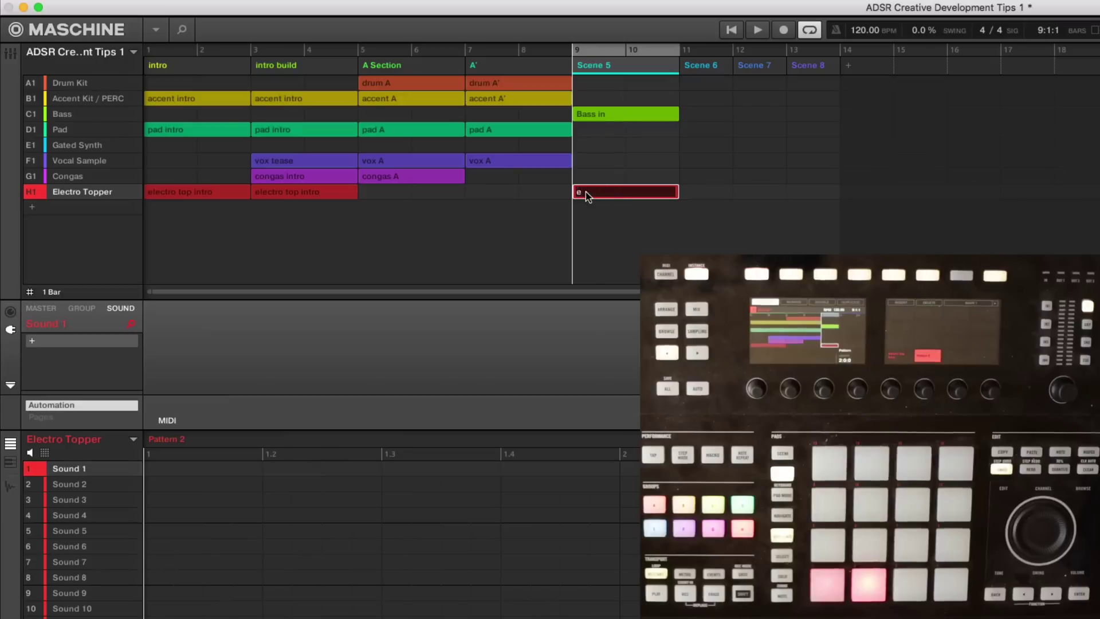
{"action": "type", "text": "lectro"}
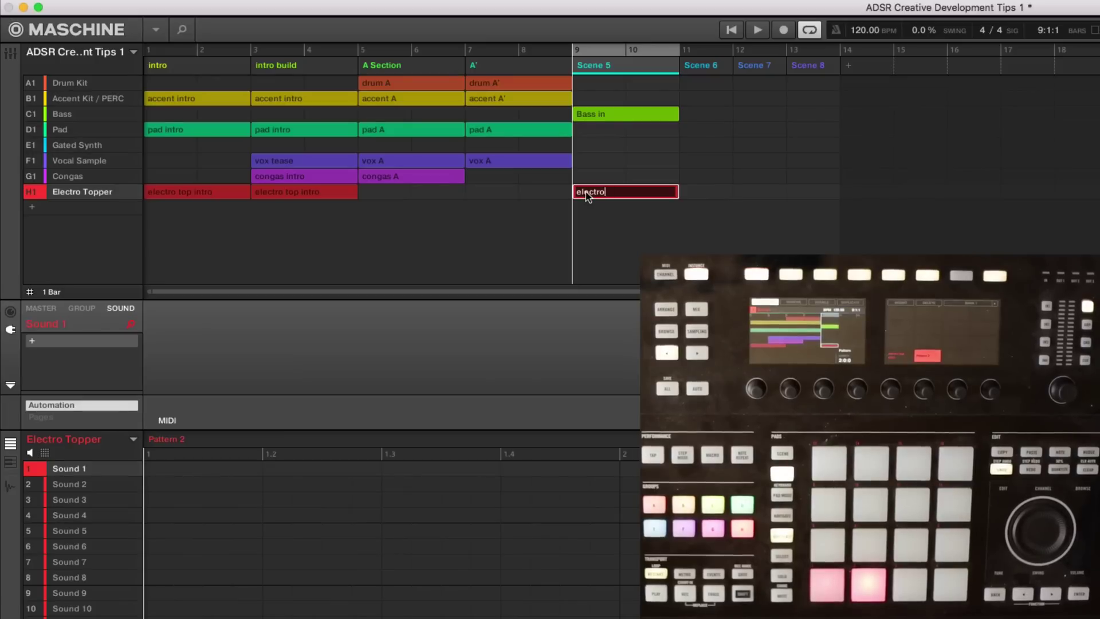
{"action": "type", "text": "B"}
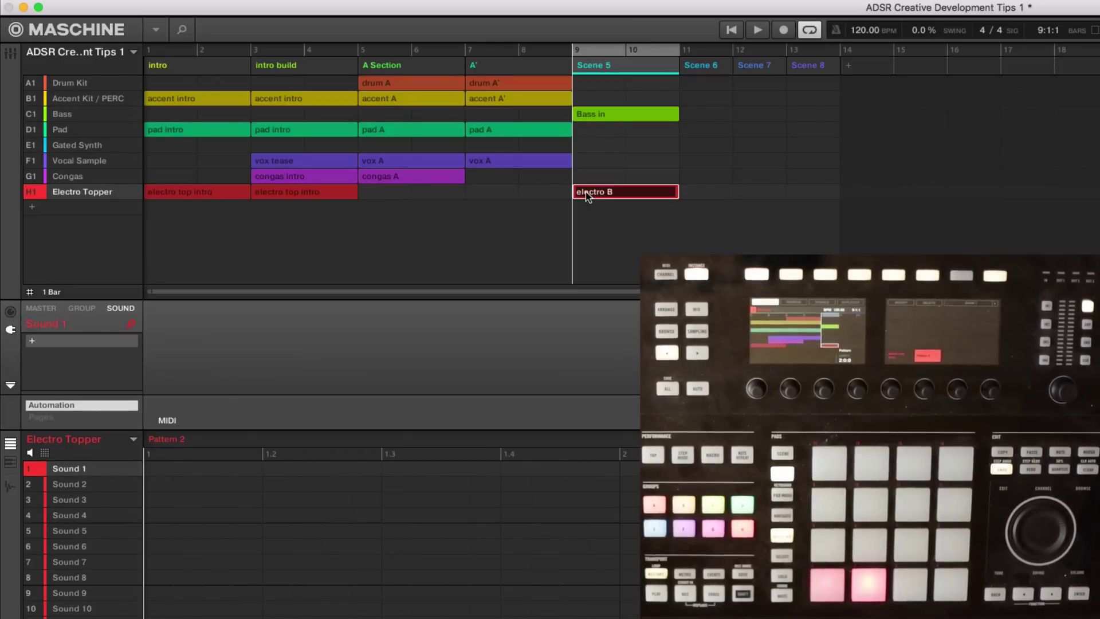
{"action": "key", "text": "Return"}
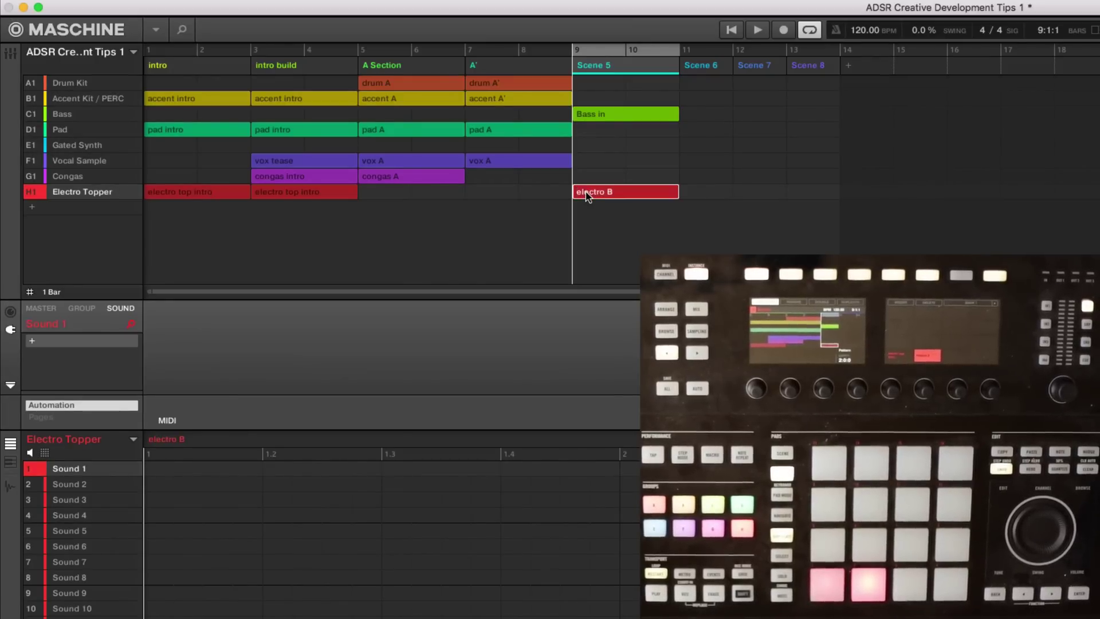
Create 'drum B' and 'accent B' patterns in Scene 5 and rename 'Bass in' to 'Bass B'.
{"action": "left_click", "coordinate": [525, 90]}
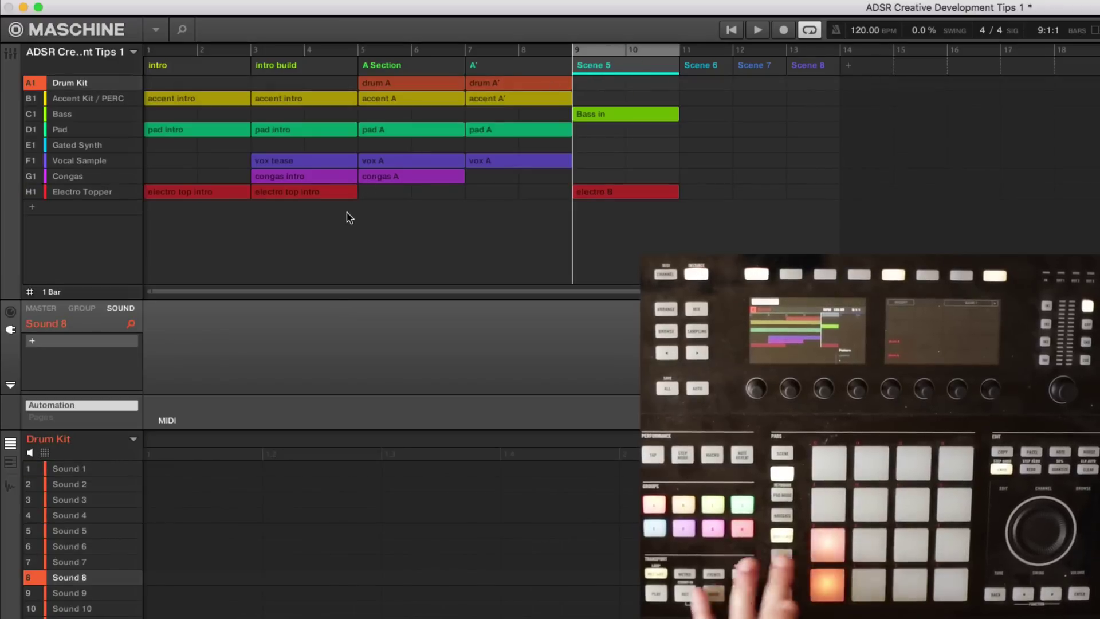
{"action": "double_click", "coordinate": [611, 83]}
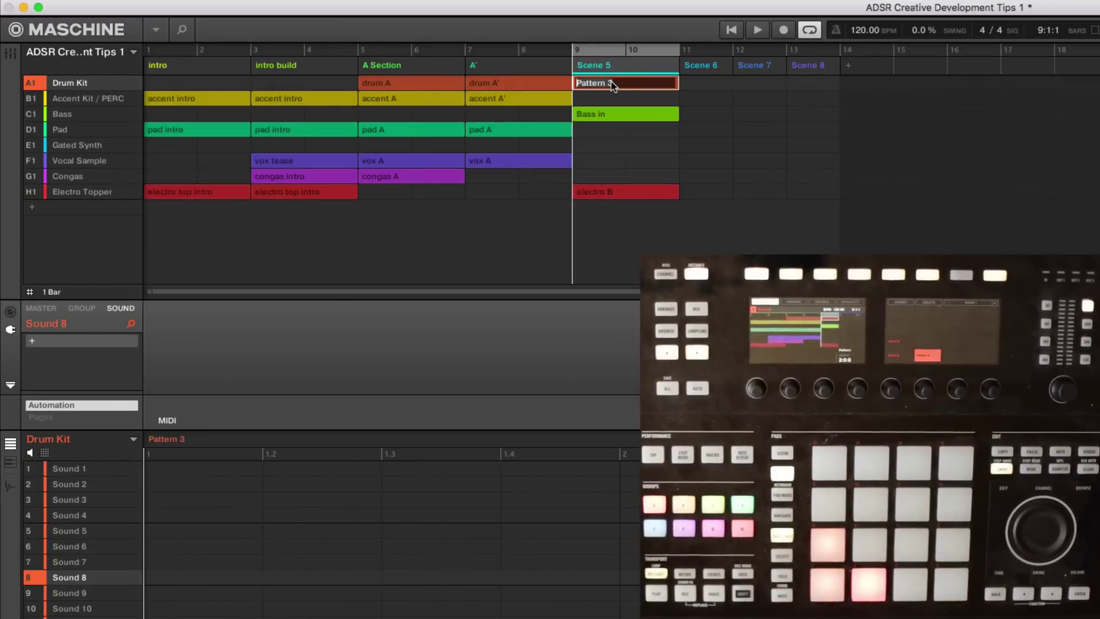
{"action": "type", "text": "drum B"}
{"action": "key", "text": "Return"}
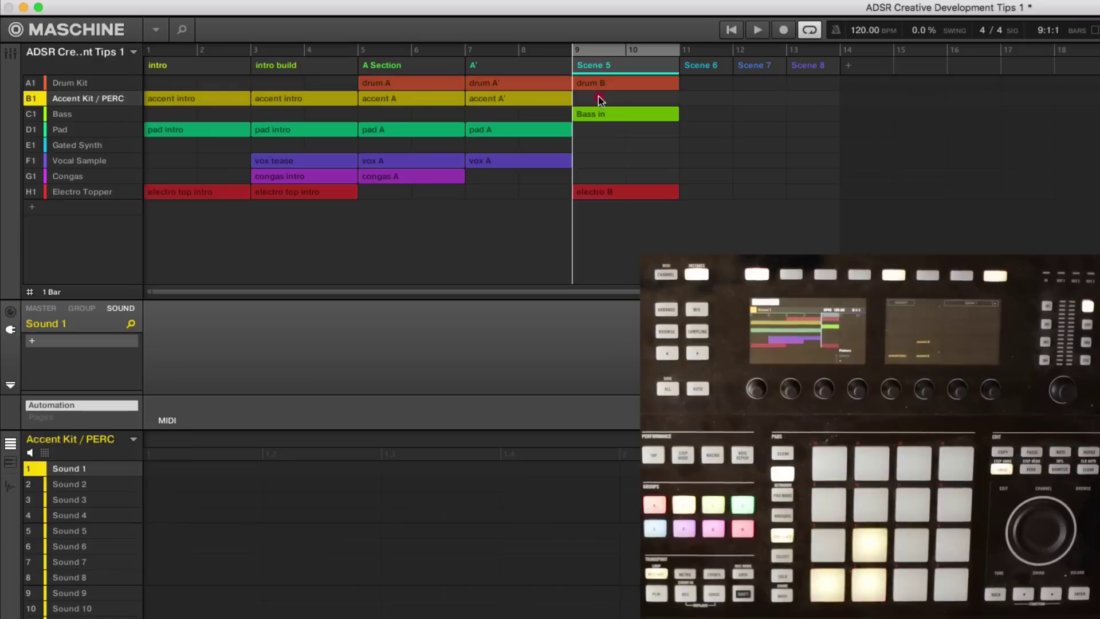
{"action": "left_click", "coordinate": [600, 99]}
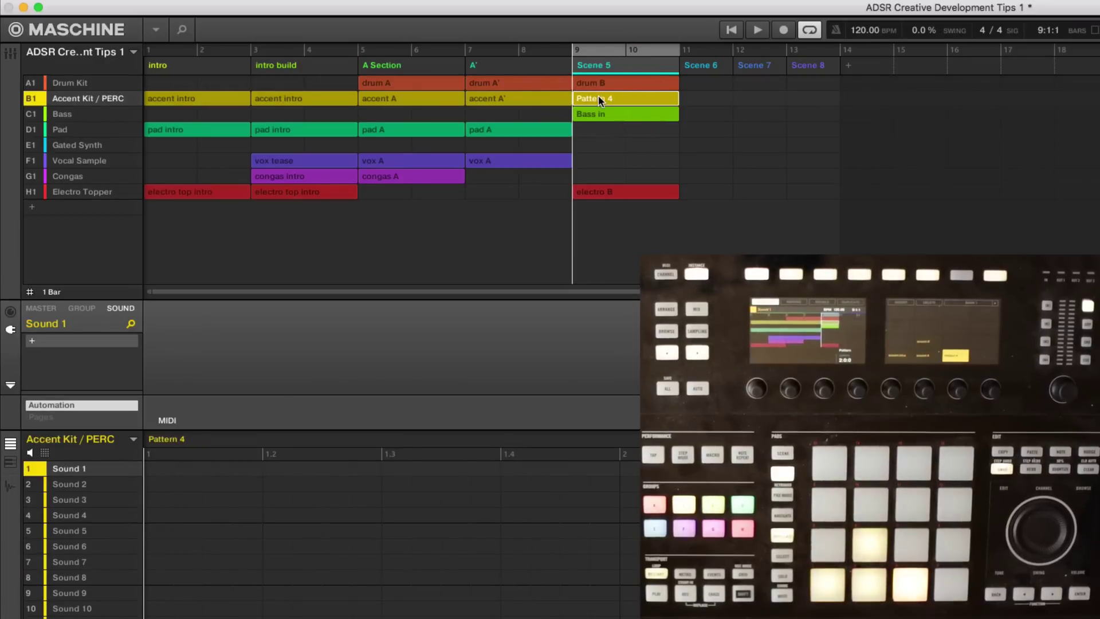
{"action": "double_click", "coordinate": [600, 99]}
{"action": "type", "text": "accen"}
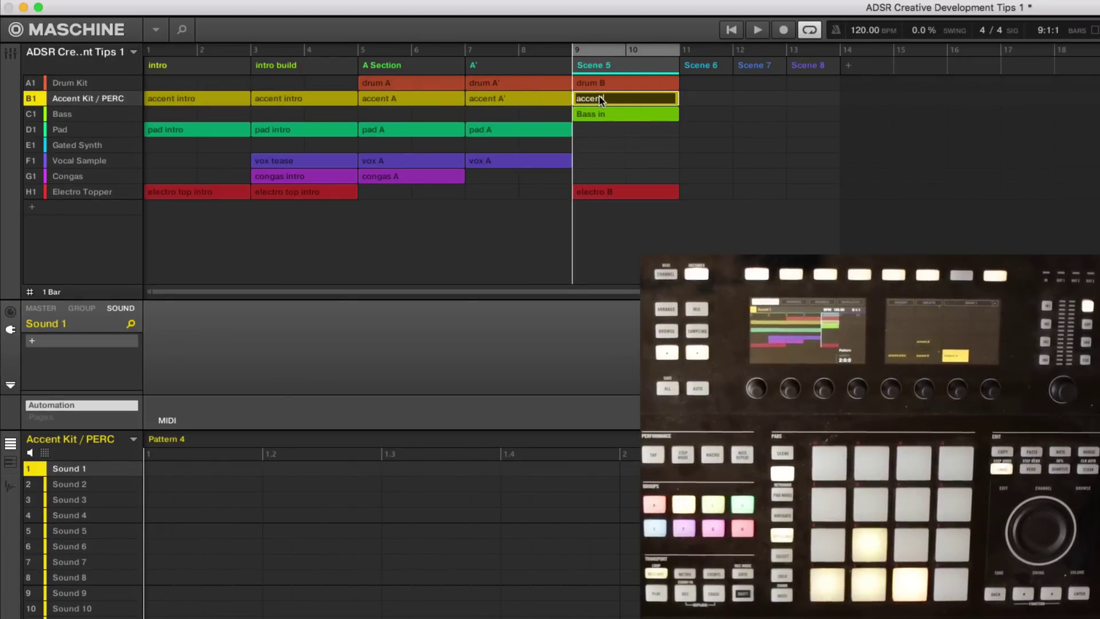
{"action": "type", "text": "t B"}
{"action": "key", "text": "Return"}
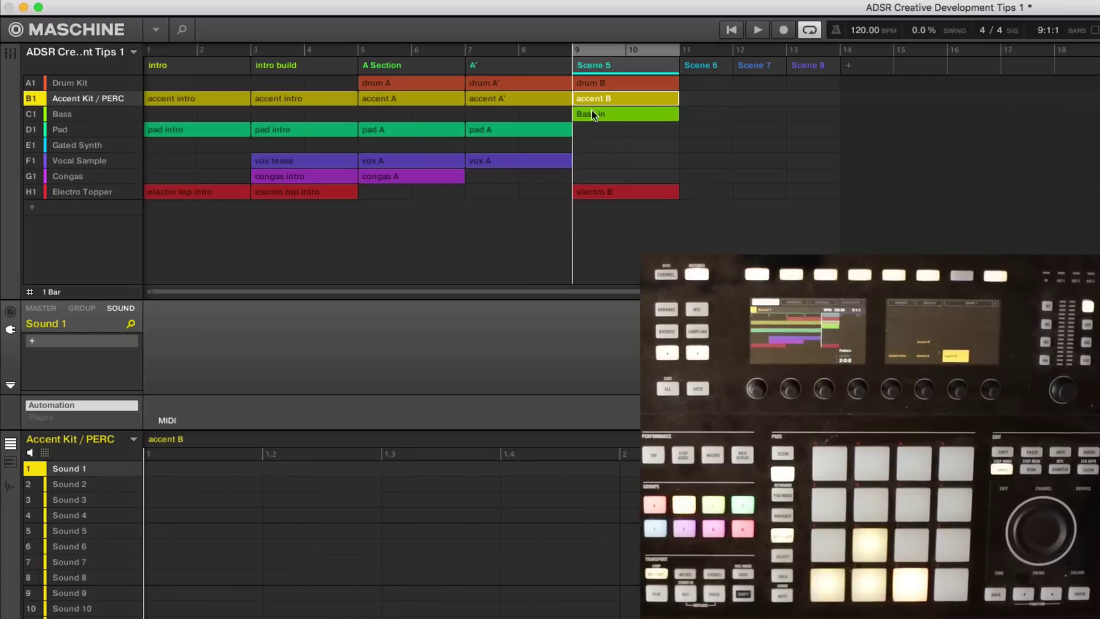
{"action": "double_click", "coordinate": [599, 115]}
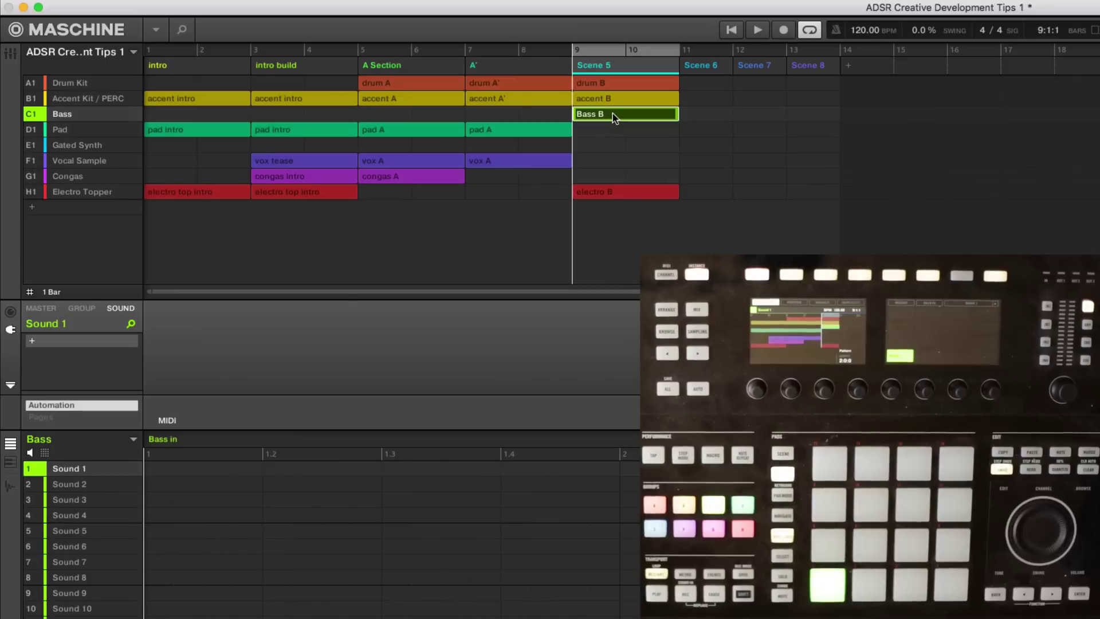
{"action": "key", "text": "Return"}
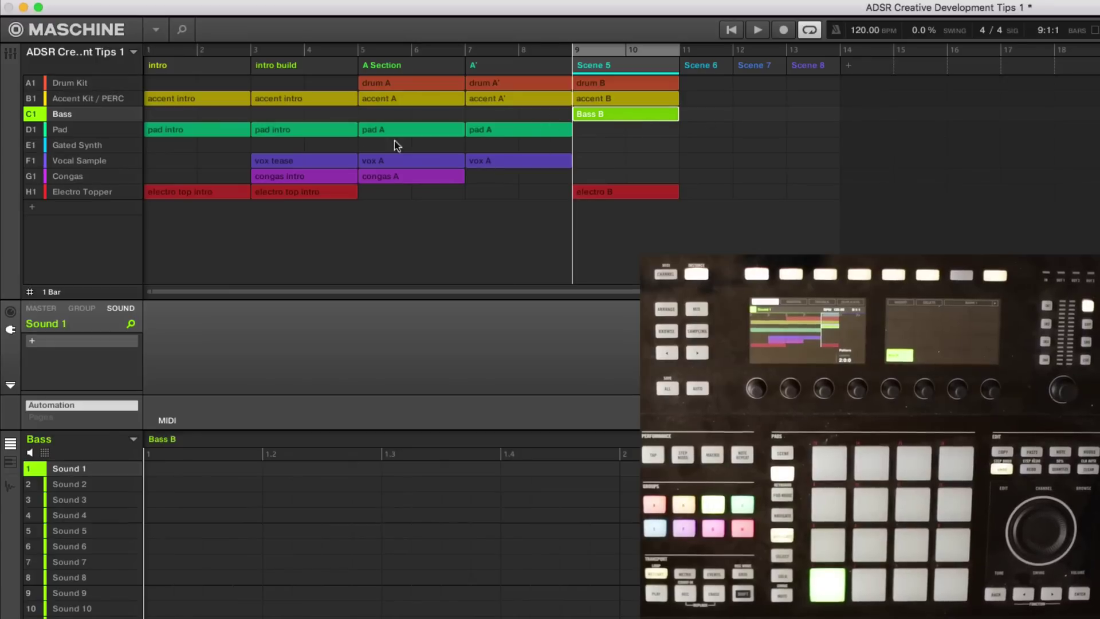
Create a Gated Synth pattern in Scene 5 named 'hook gated synth (B)'.
{"action": "left_click", "coordinate": [604, 143]}
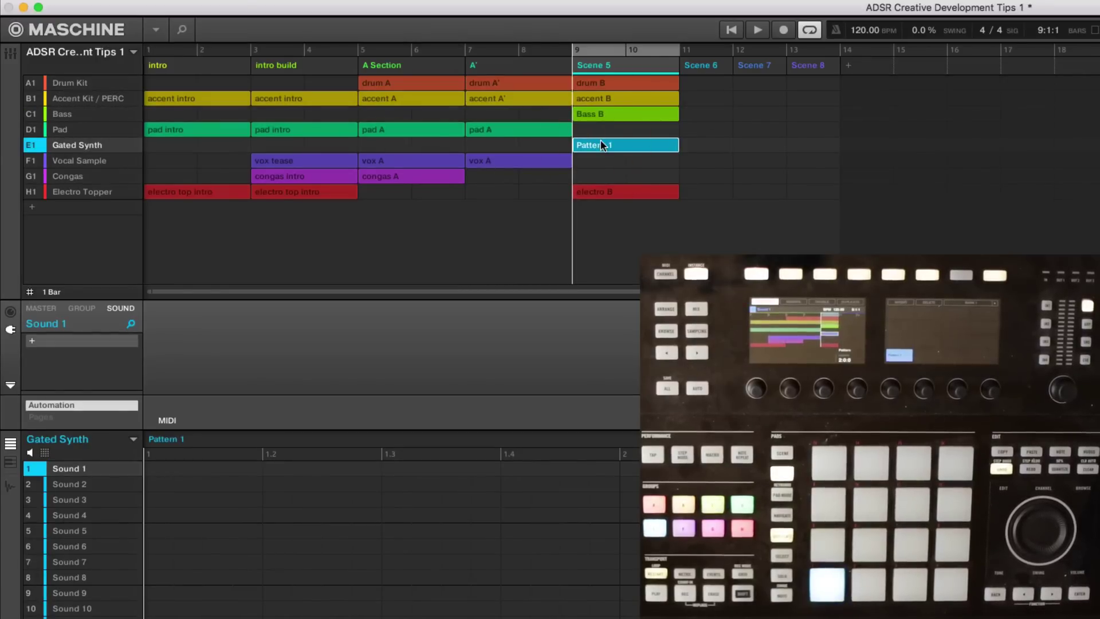
{"action": "double_click", "coordinate": [602, 144]}
{"action": "type", "text": "hook gated synth"}
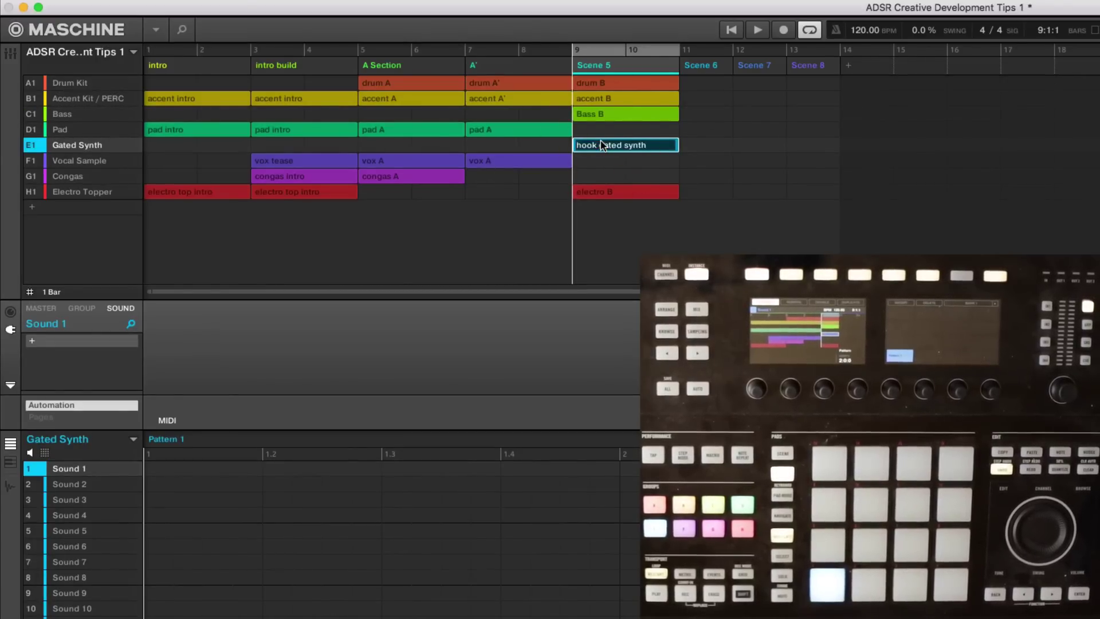
{"action": "type", "text": " (B"}
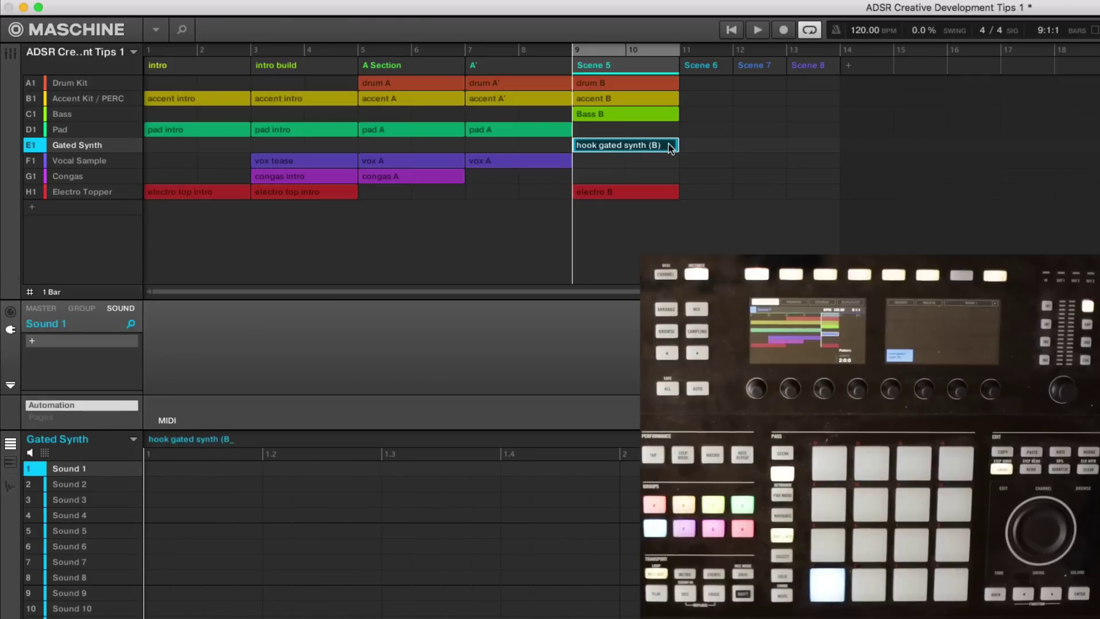
{"action": "type", "text": ")"}
{"action": "key", "text": "Return"}
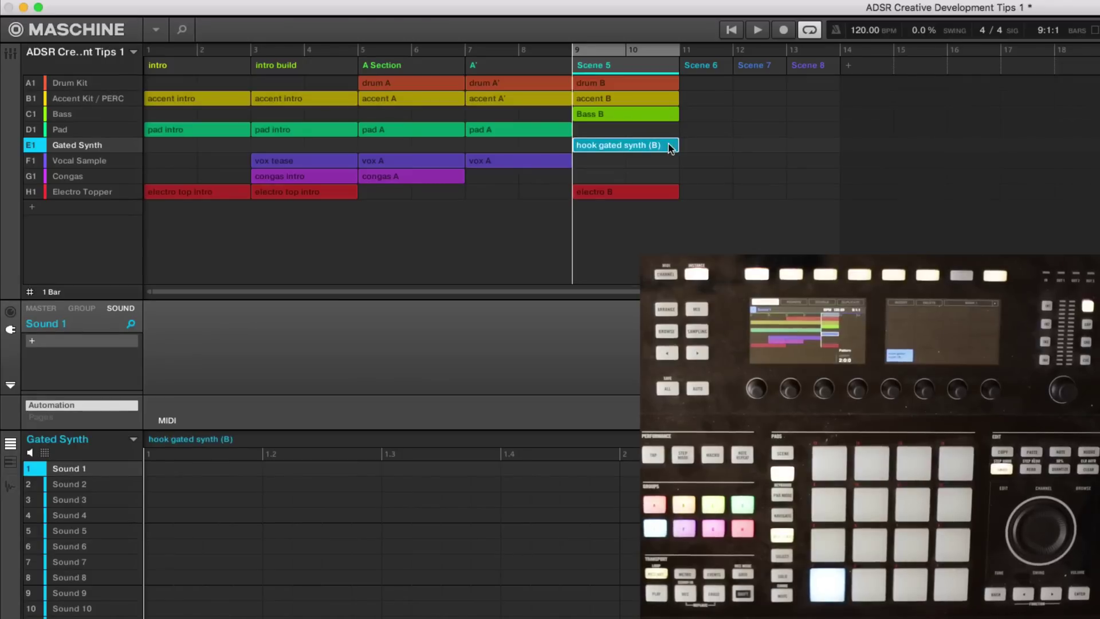
Create a Vocal Sample pattern in Scene 5 named 'Vox Hook'.
{"action": "left_click", "coordinate": [591, 158]}
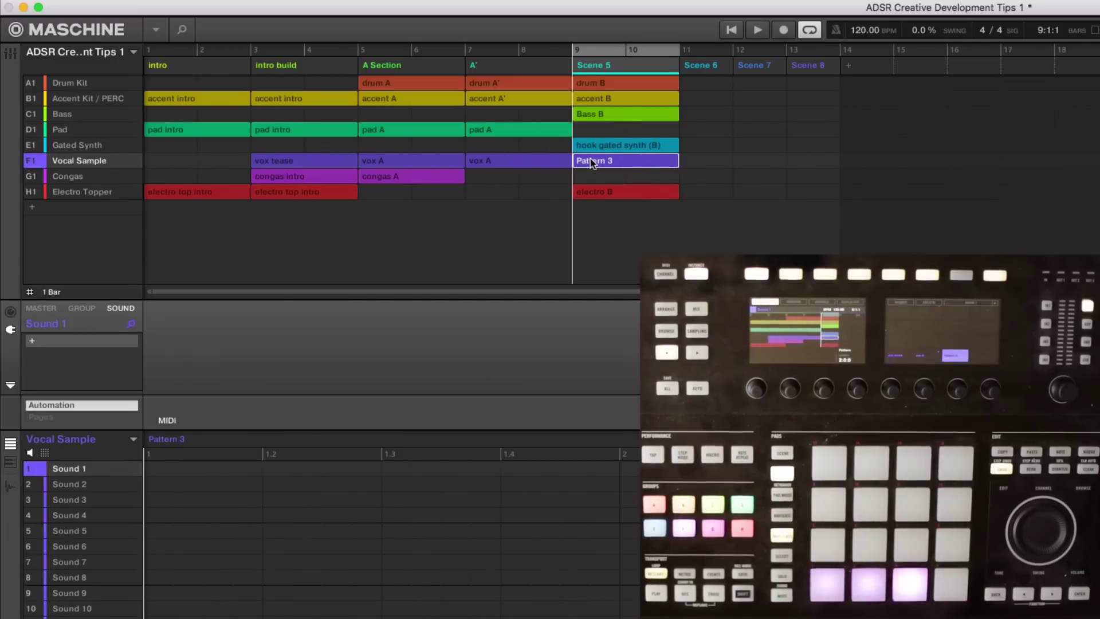
{"action": "double_click", "coordinate": [590, 158]}
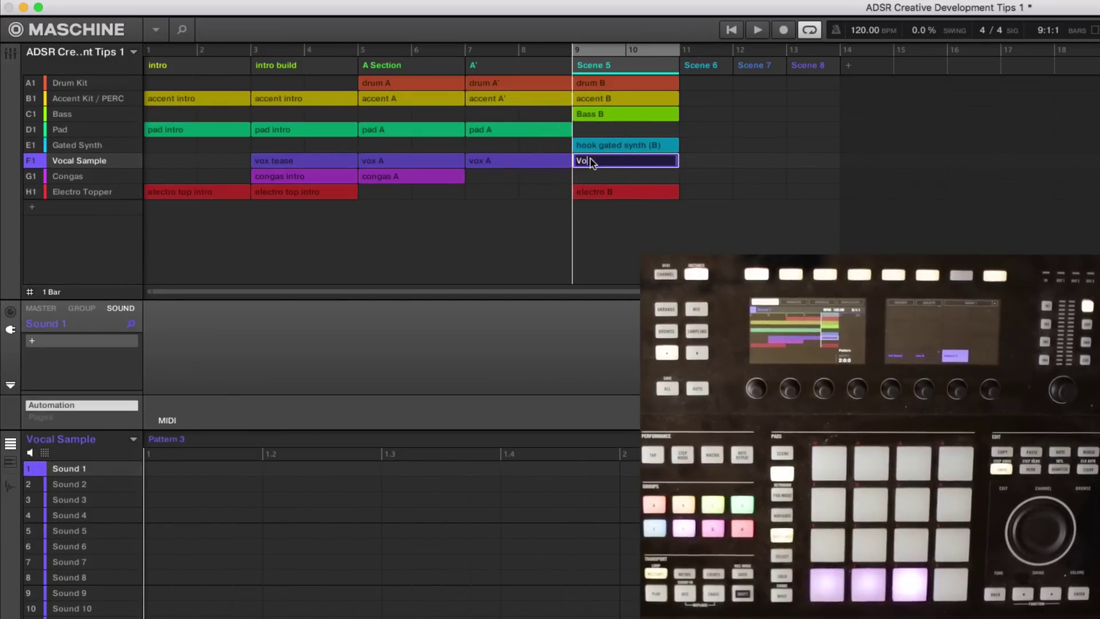
{"action": "type", "text": "Vox Hook"}
{"action": "key", "text": "Return"}
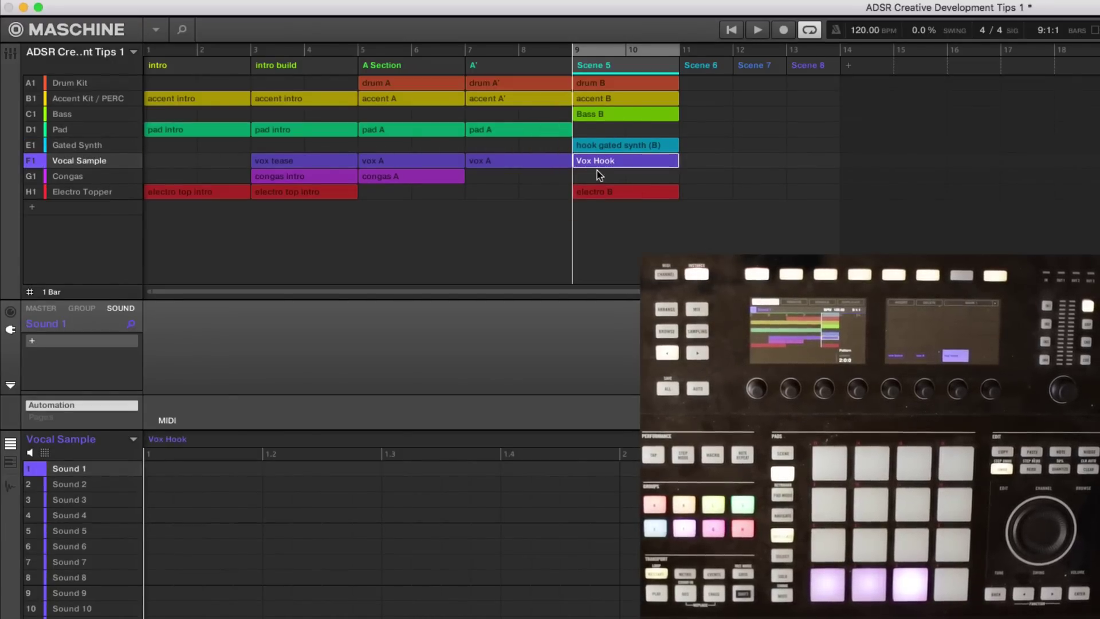
Create a Congas pattern in Scene 5 named 'Congas B'.
{"action": "left_click", "coordinate": [598, 176]}
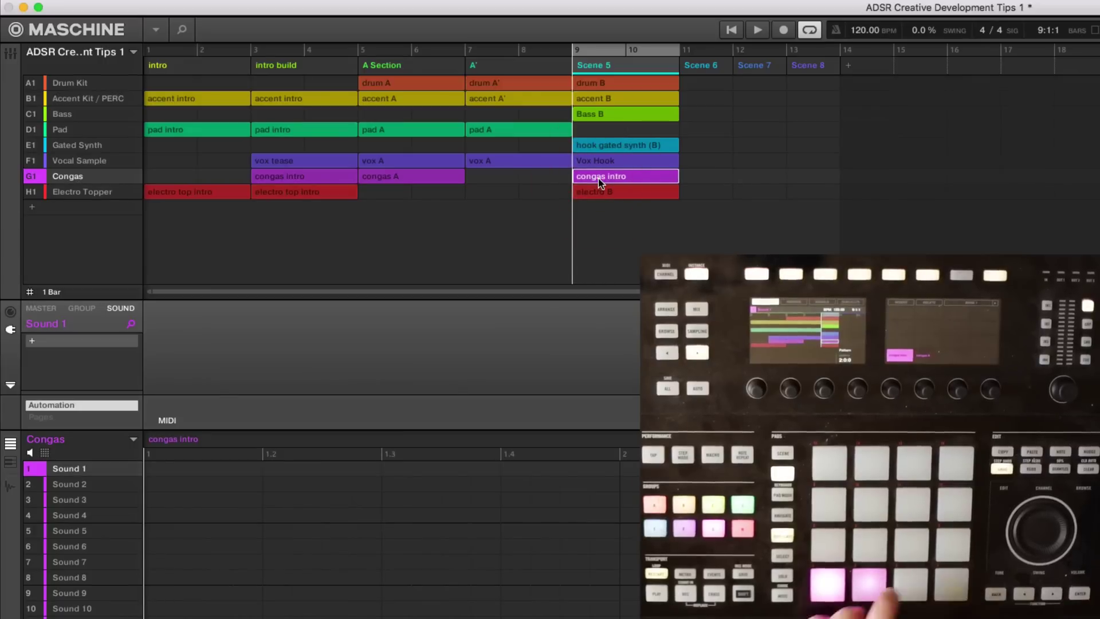
{"action": "double_click", "coordinate": [599, 178]}
{"action": "type", "text": "Cong"}
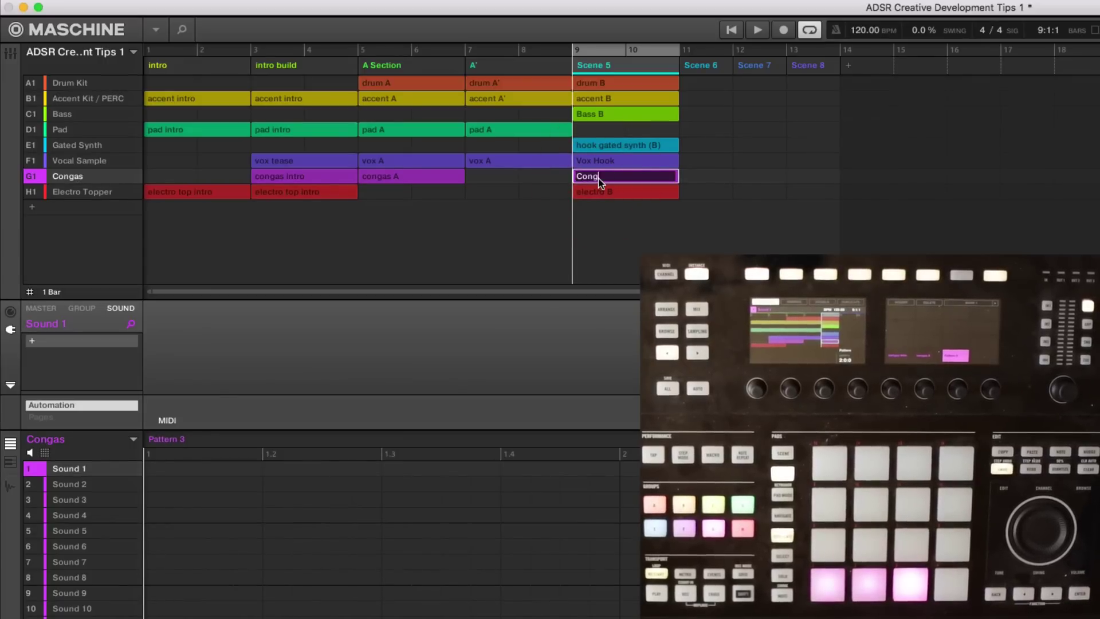
{"action": "type", "text": "as B"}
{"action": "key", "text": "Return"}
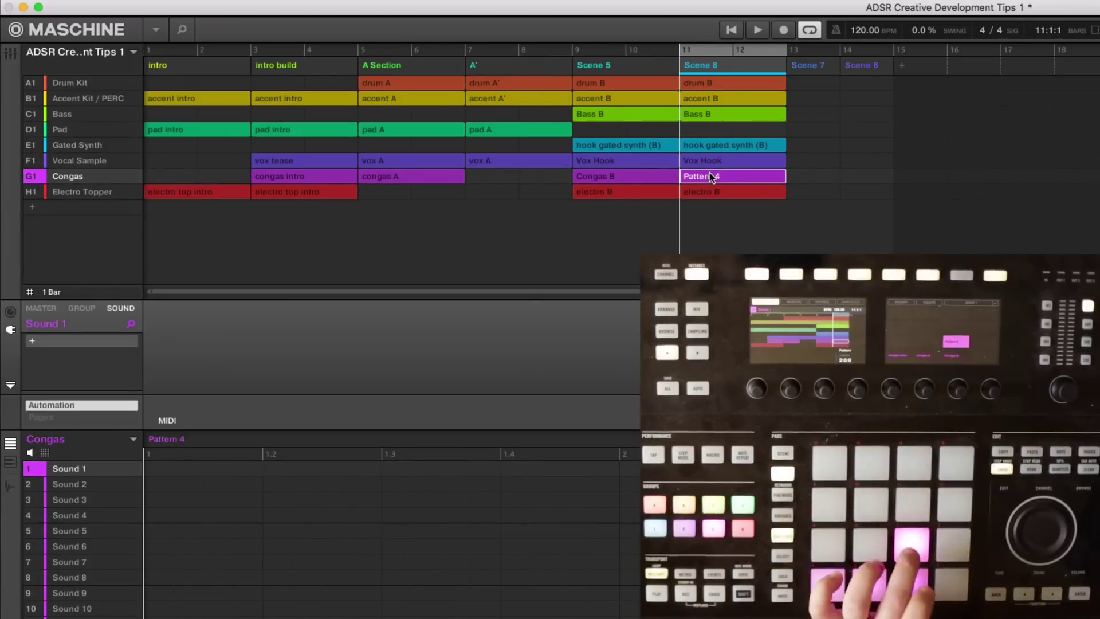
Rename the variation scene's Congas pattern from Pattern 4 to 'Congas B.'.
{"action": "double_click", "coordinate": [709, 174]}
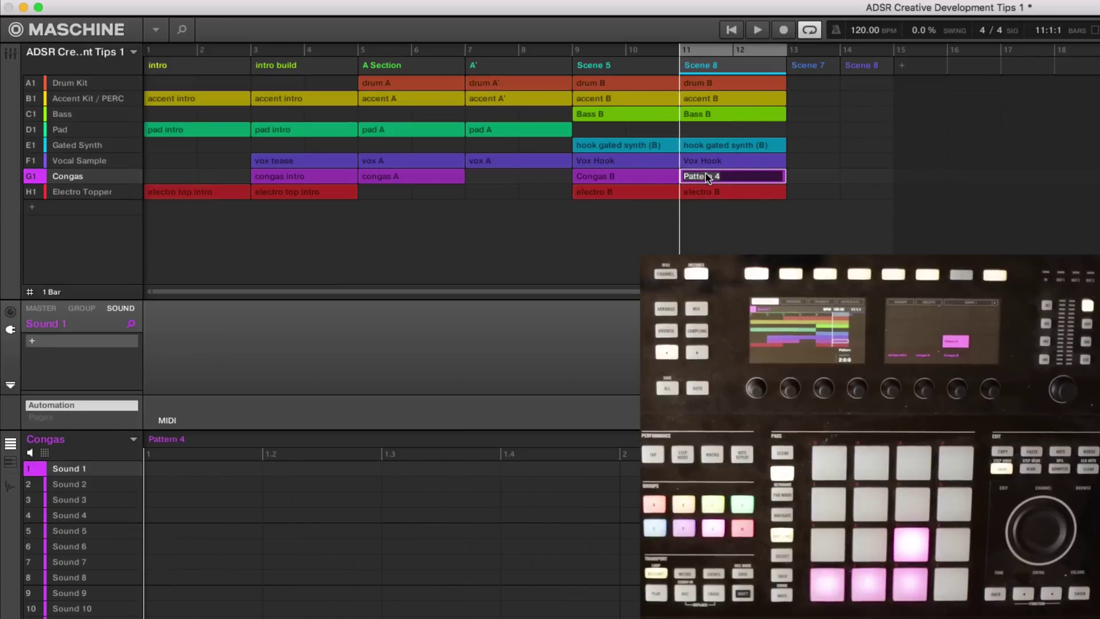
{"action": "type", "text": "Congas B"}
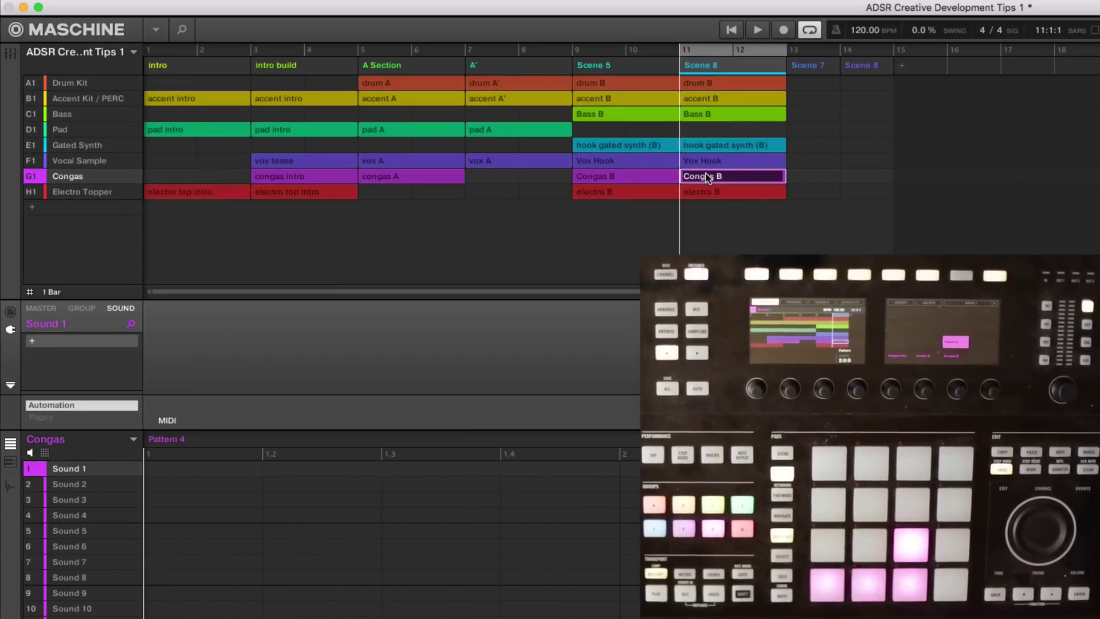
{"action": "type", "text": "."}
{"action": "key", "text": "Return"}
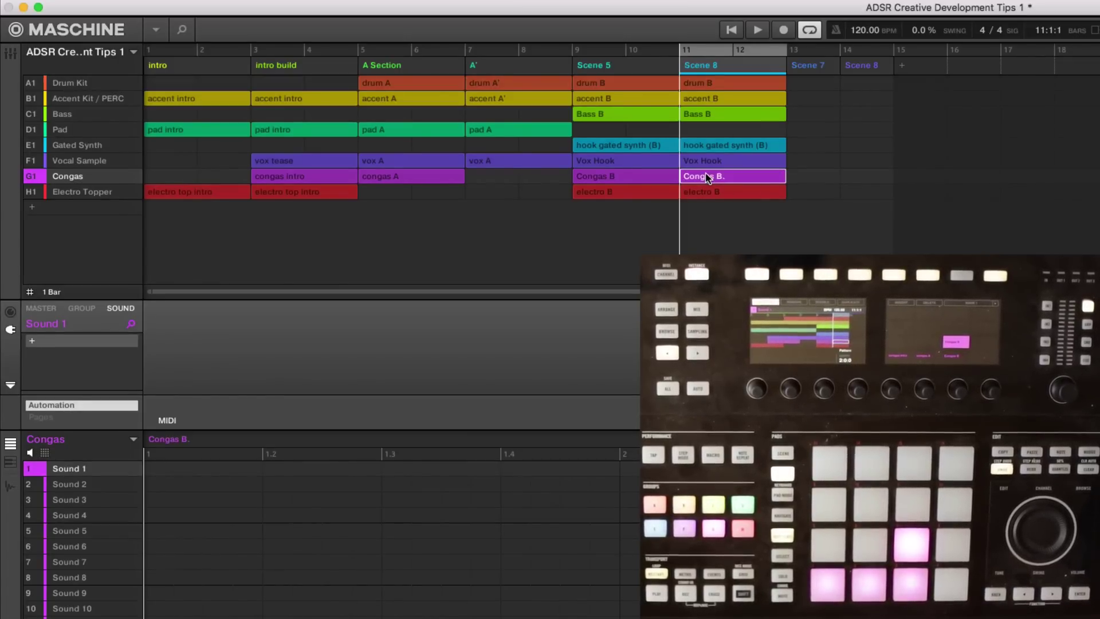